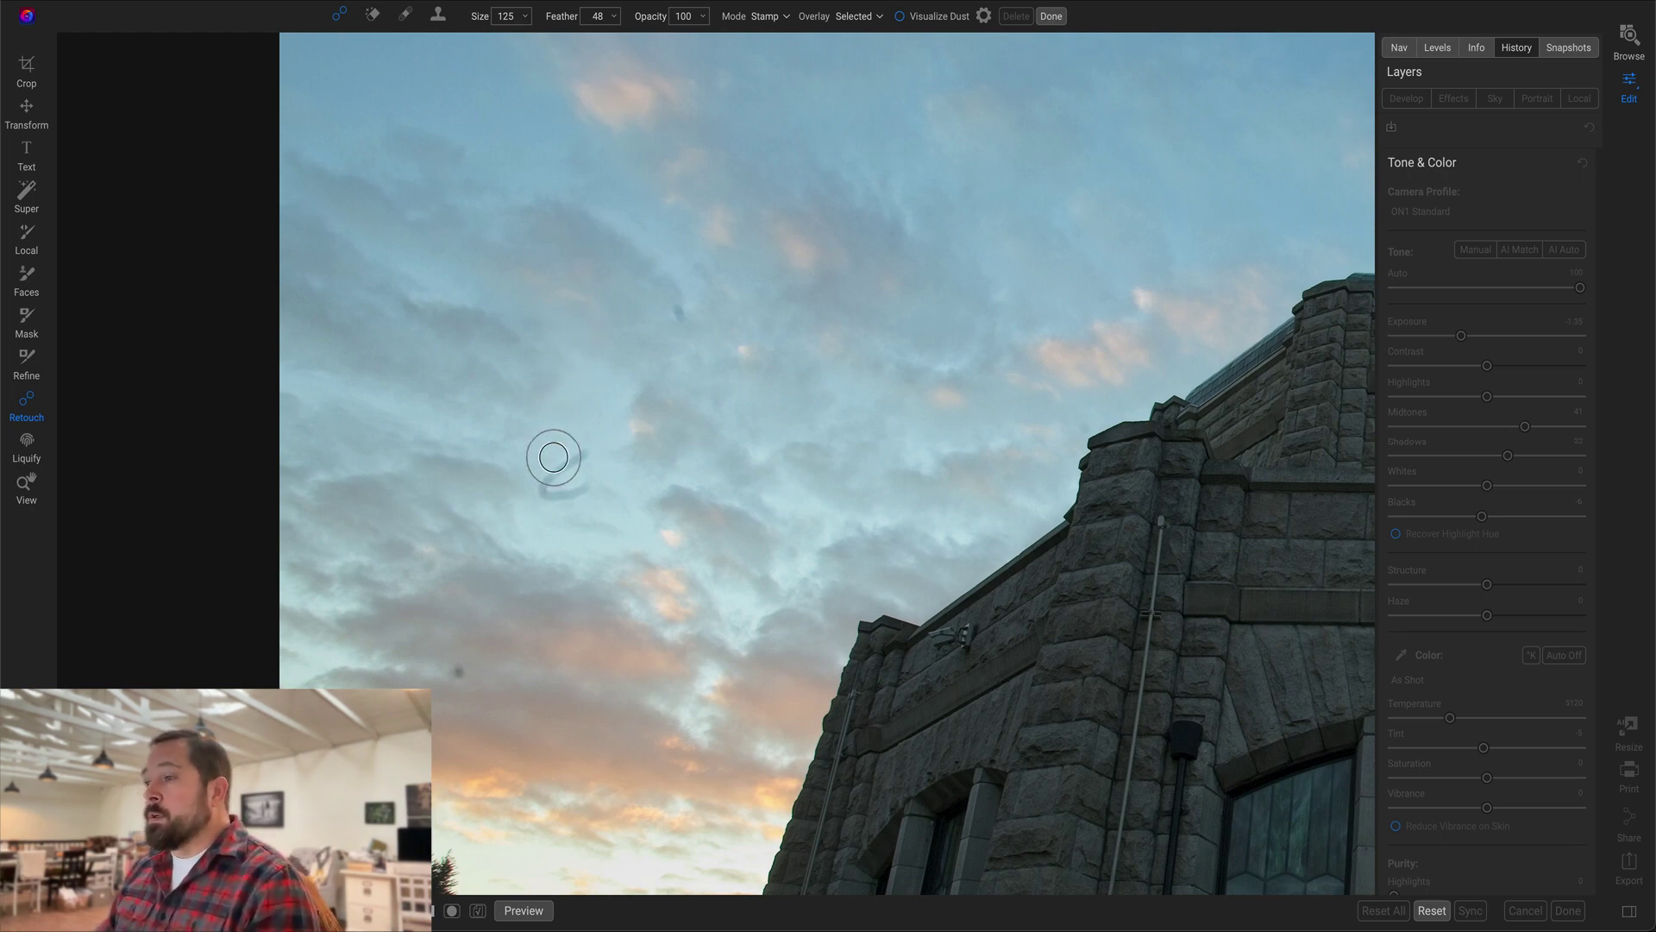
Retouch the dust spot in the left sky, move its source to the clear sky on its right, and set feather to 100
mouse_move(595, 445)
mouse_down()
mouse_move(529, 478)
mouse_move(594, 496)
mouse_move(553, 495)
mouse_up()
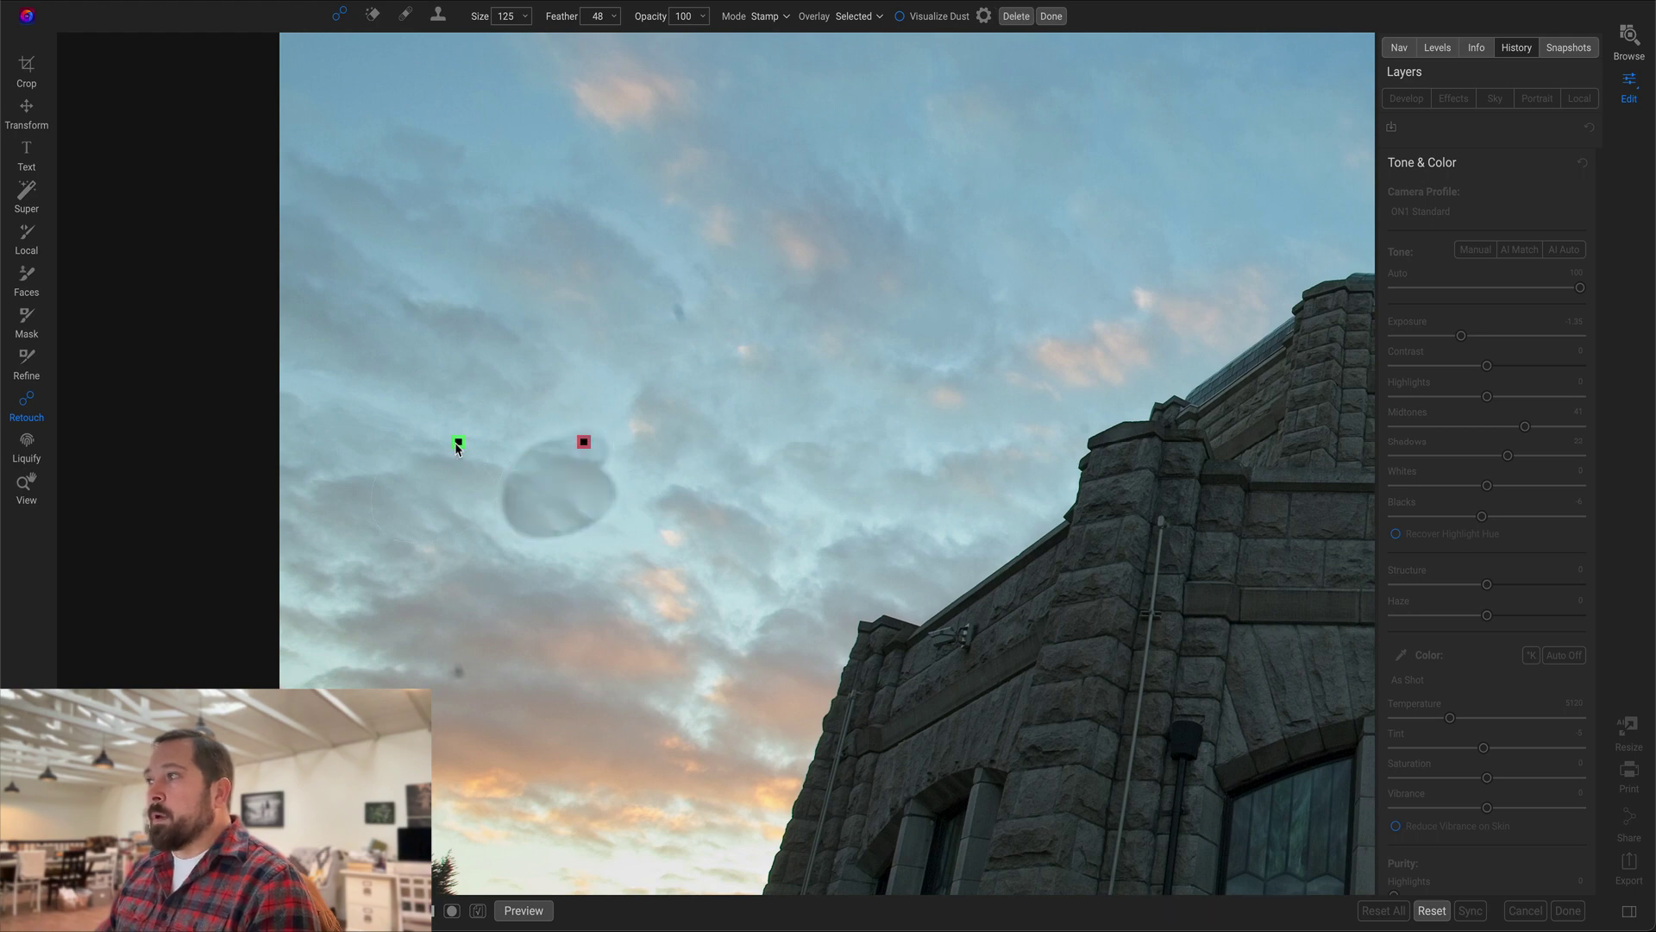
mouse_move(457, 444)
mouse_down()
mouse_move(528, 352)
mouse_move(743, 404)
mouse_move(733, 489)
mouse_move(728, 462)
mouse_move(773, 467)
mouse_up()
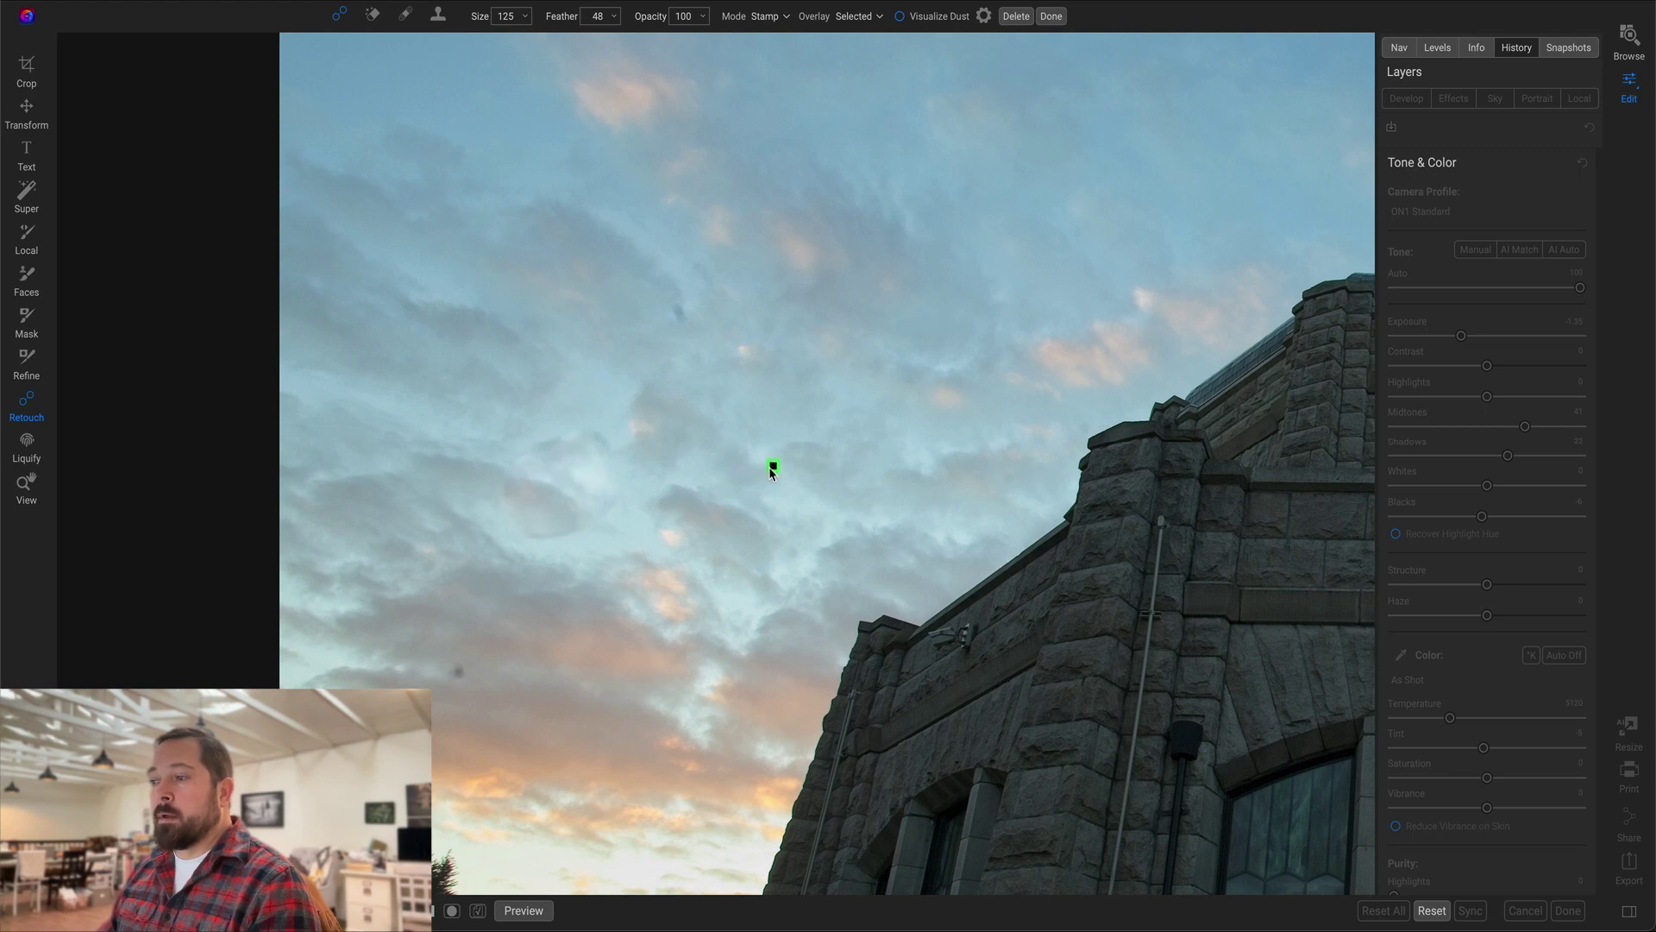
mouse_move(598, 16)
mouse_down()
mouse_move(647, 40)
mouse_move(622, 35)
mouse_up()
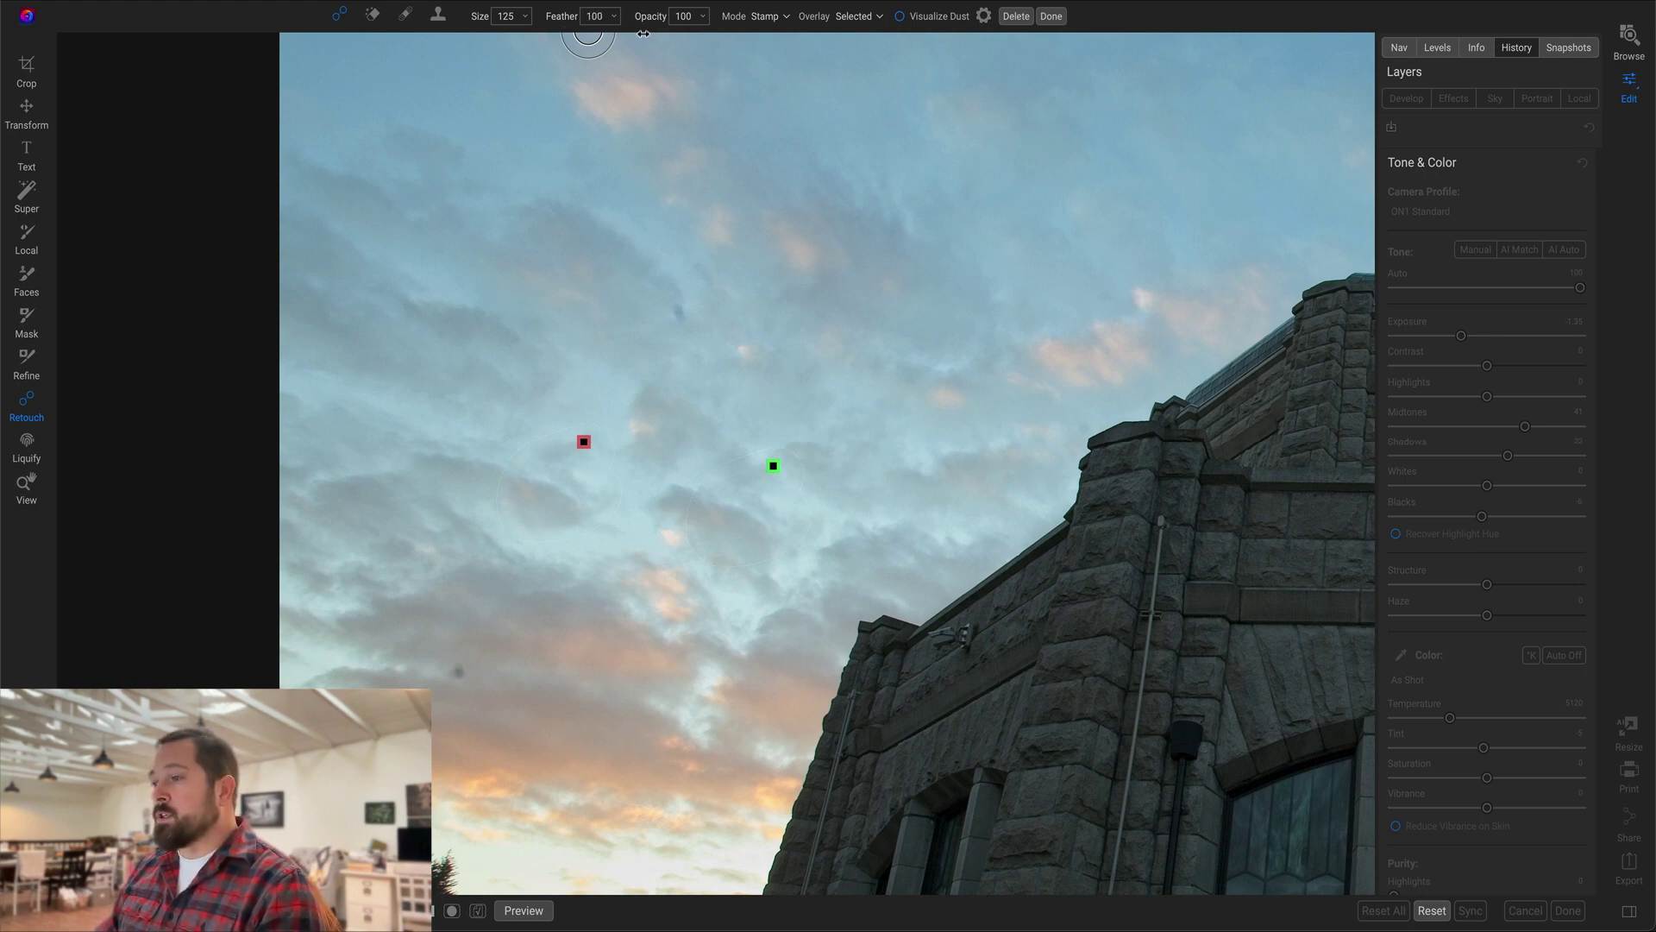
Retouch the remaining dust spots across the sky on both sides of the stone building
key(ctrl+0)
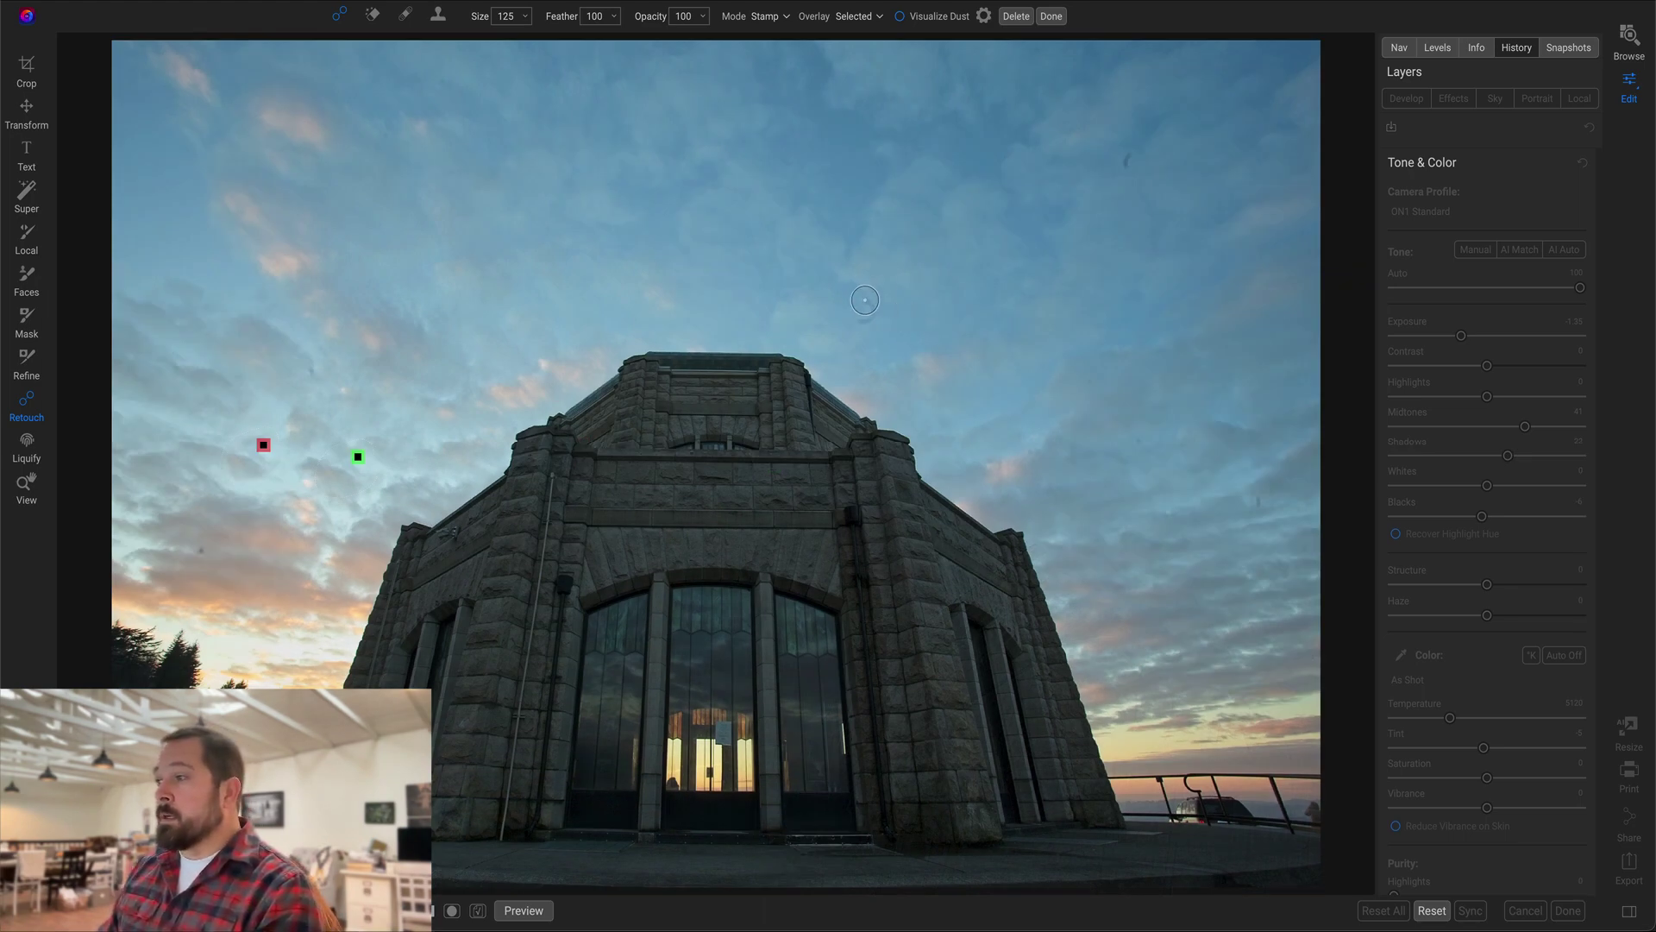
drag(866, 300, 858, 324)
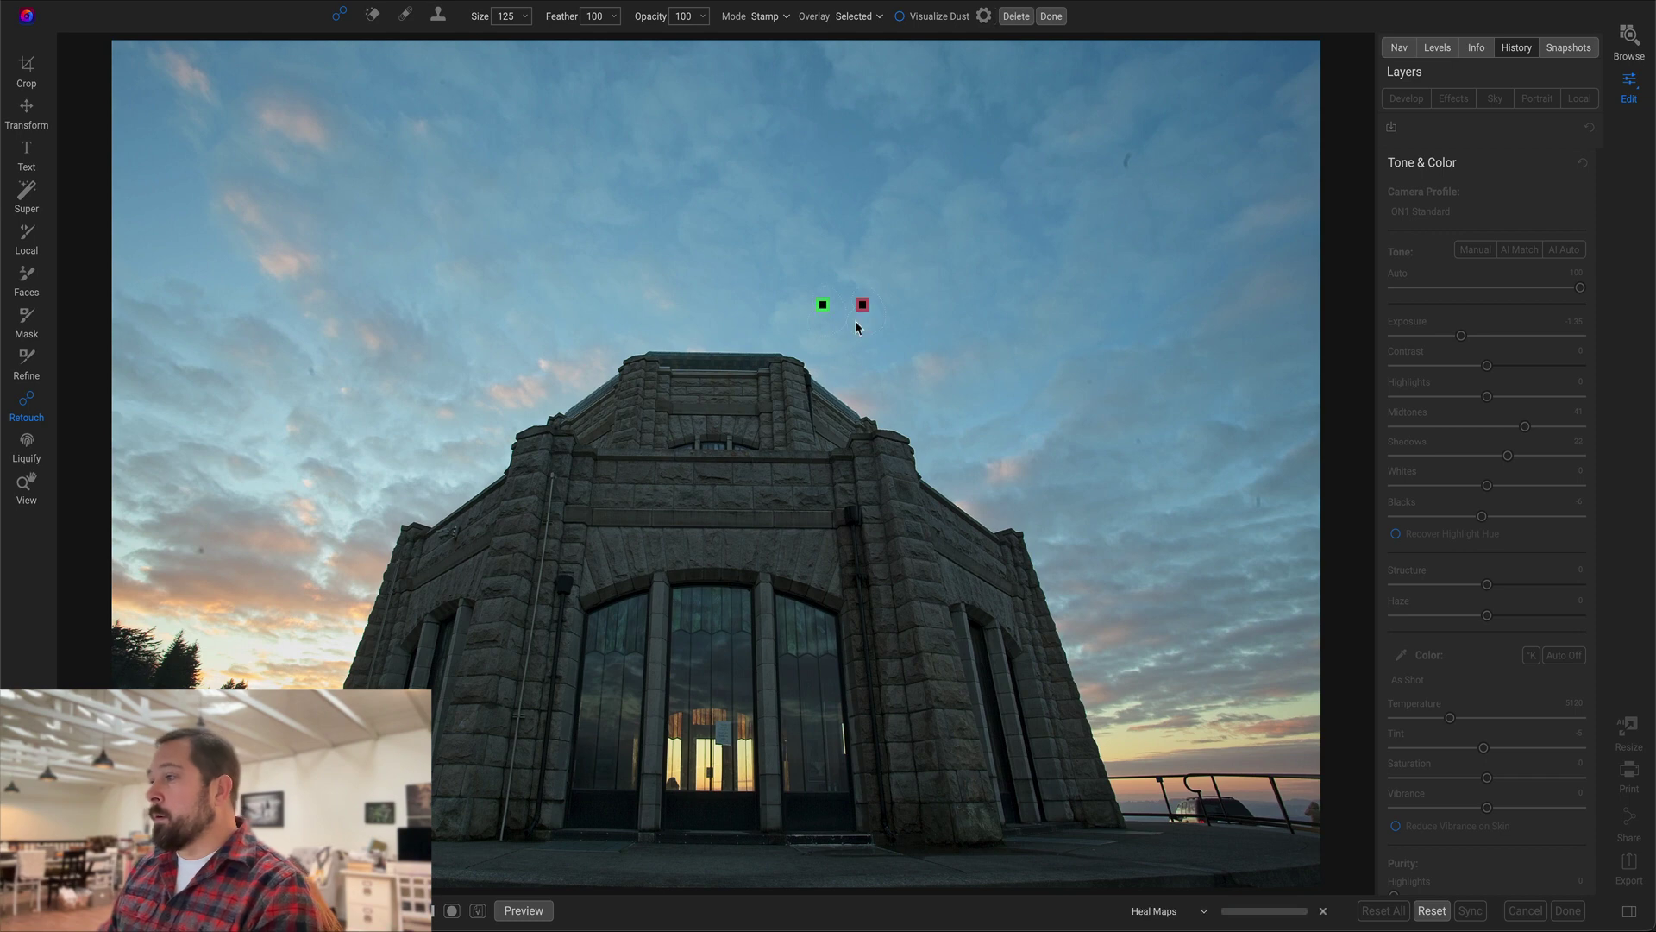
drag(1130, 156, 1127, 161)
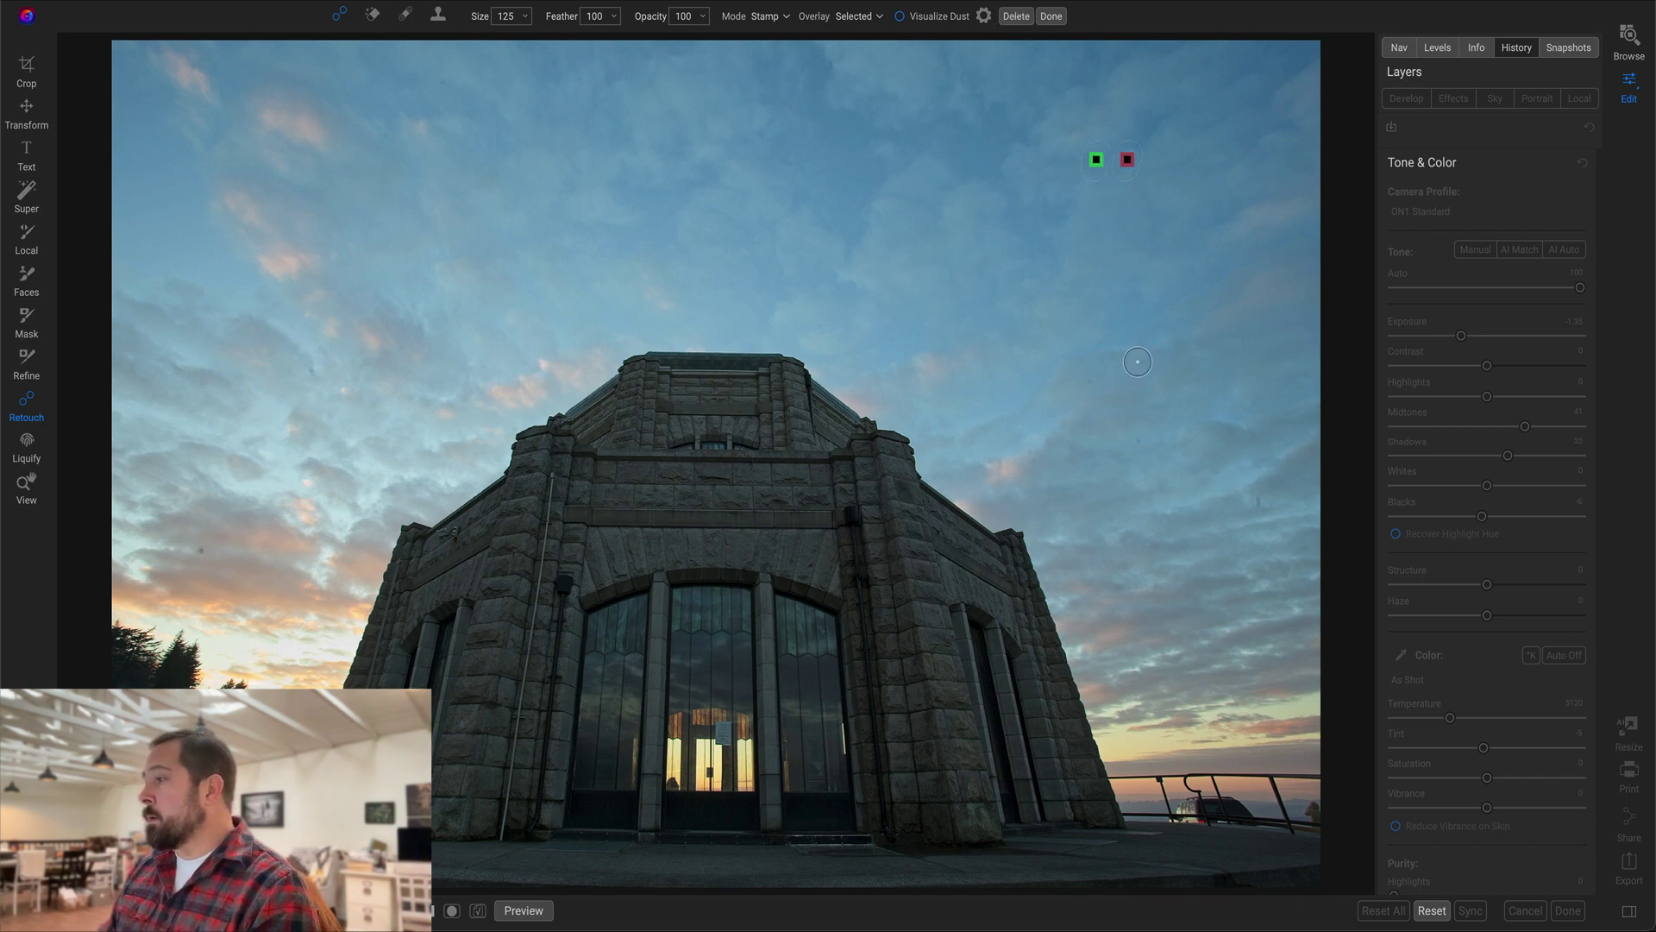
click(1256, 499)
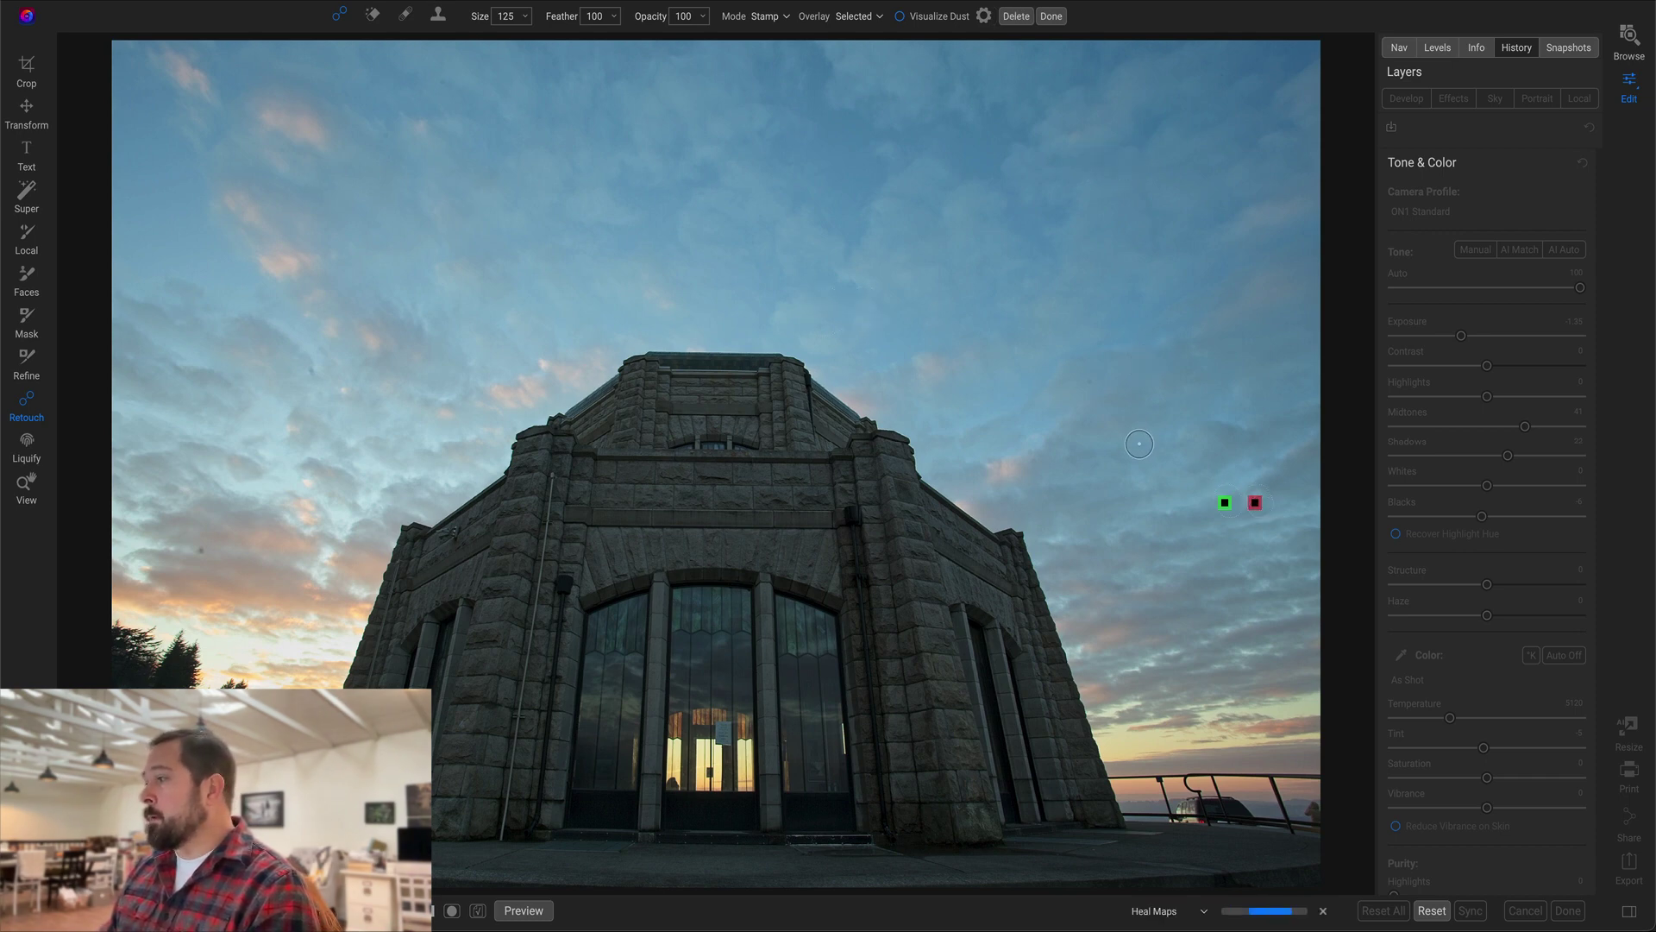
click(1135, 442)
drag(311, 374, 312, 374)
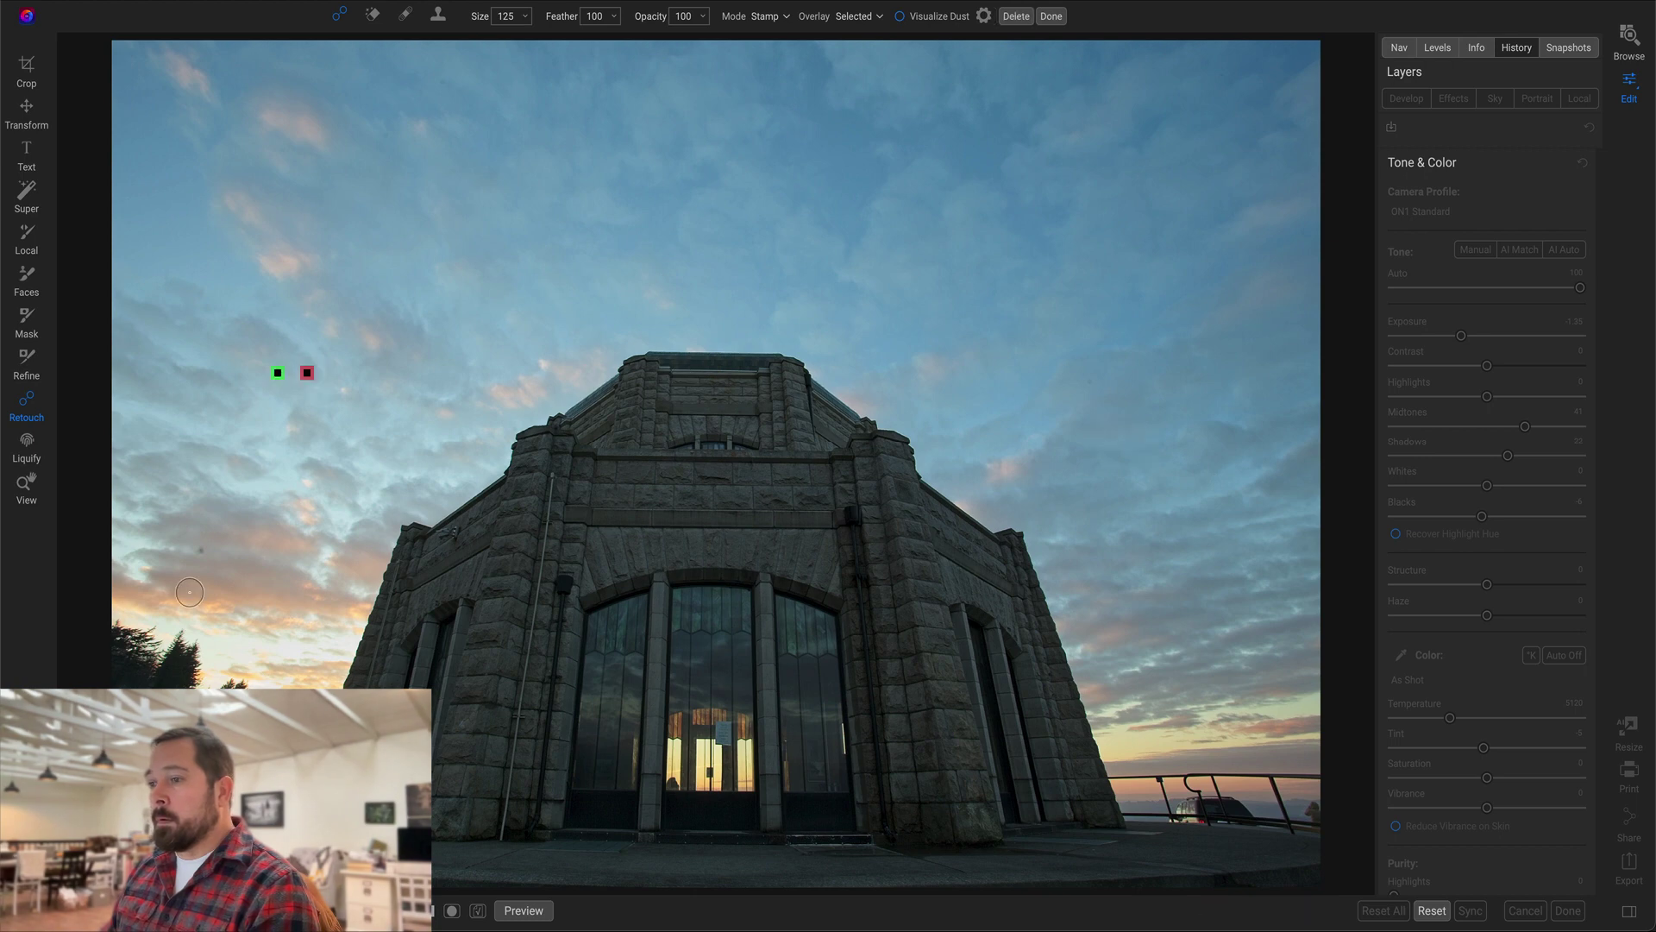
click(196, 555)
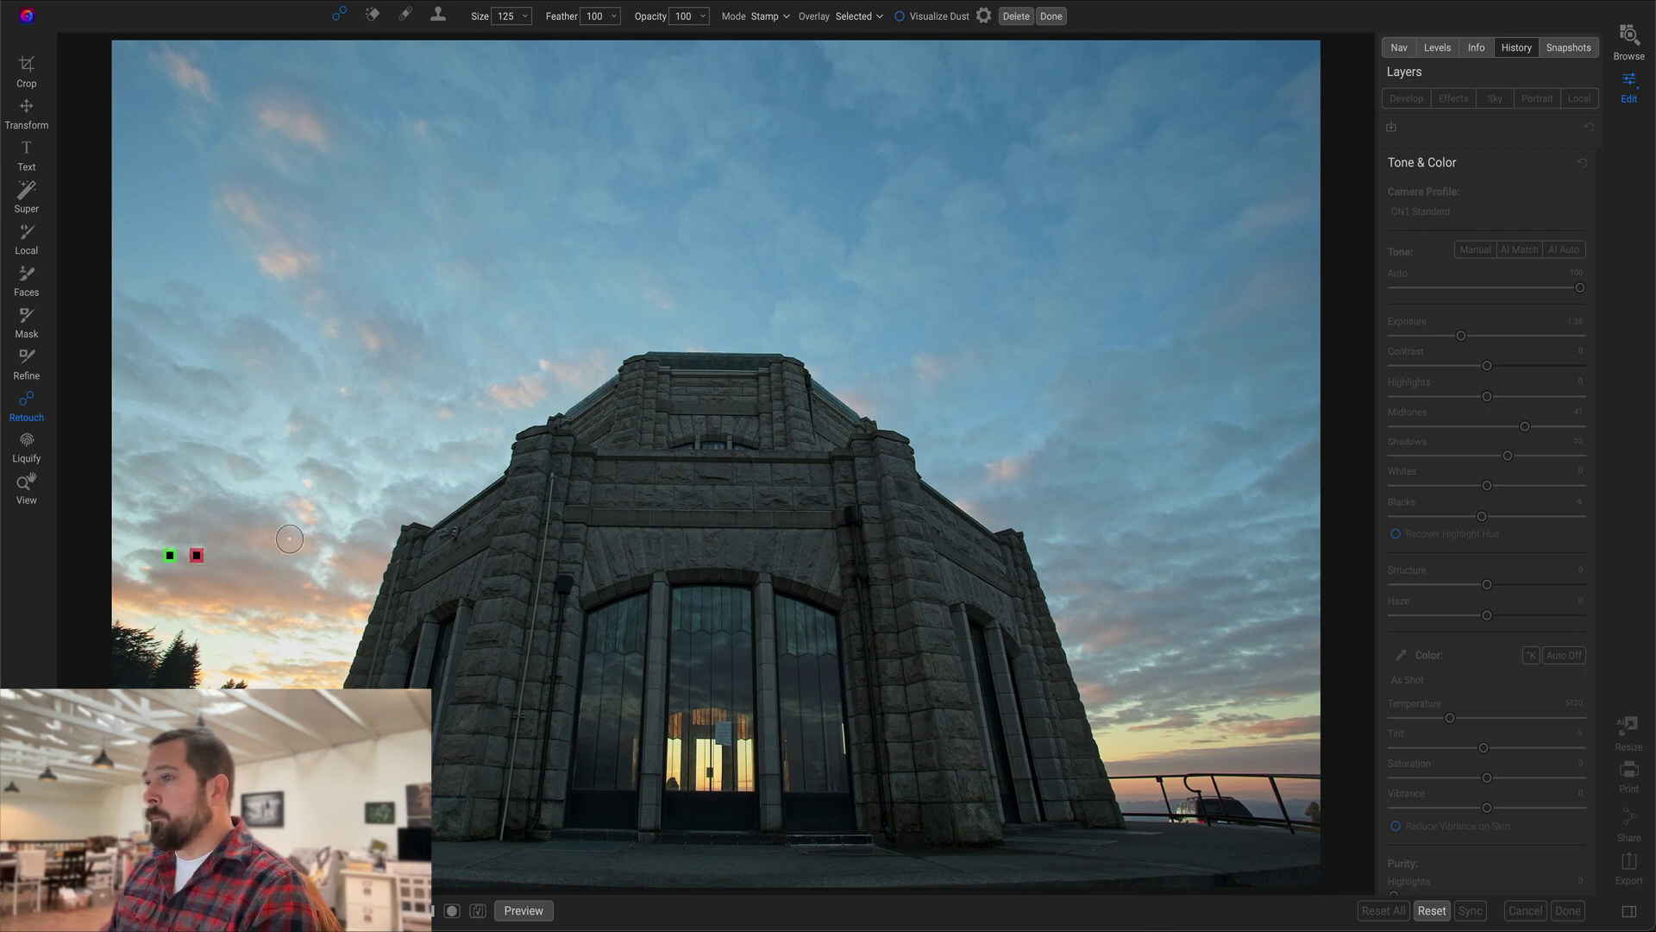
click(1301, 237)
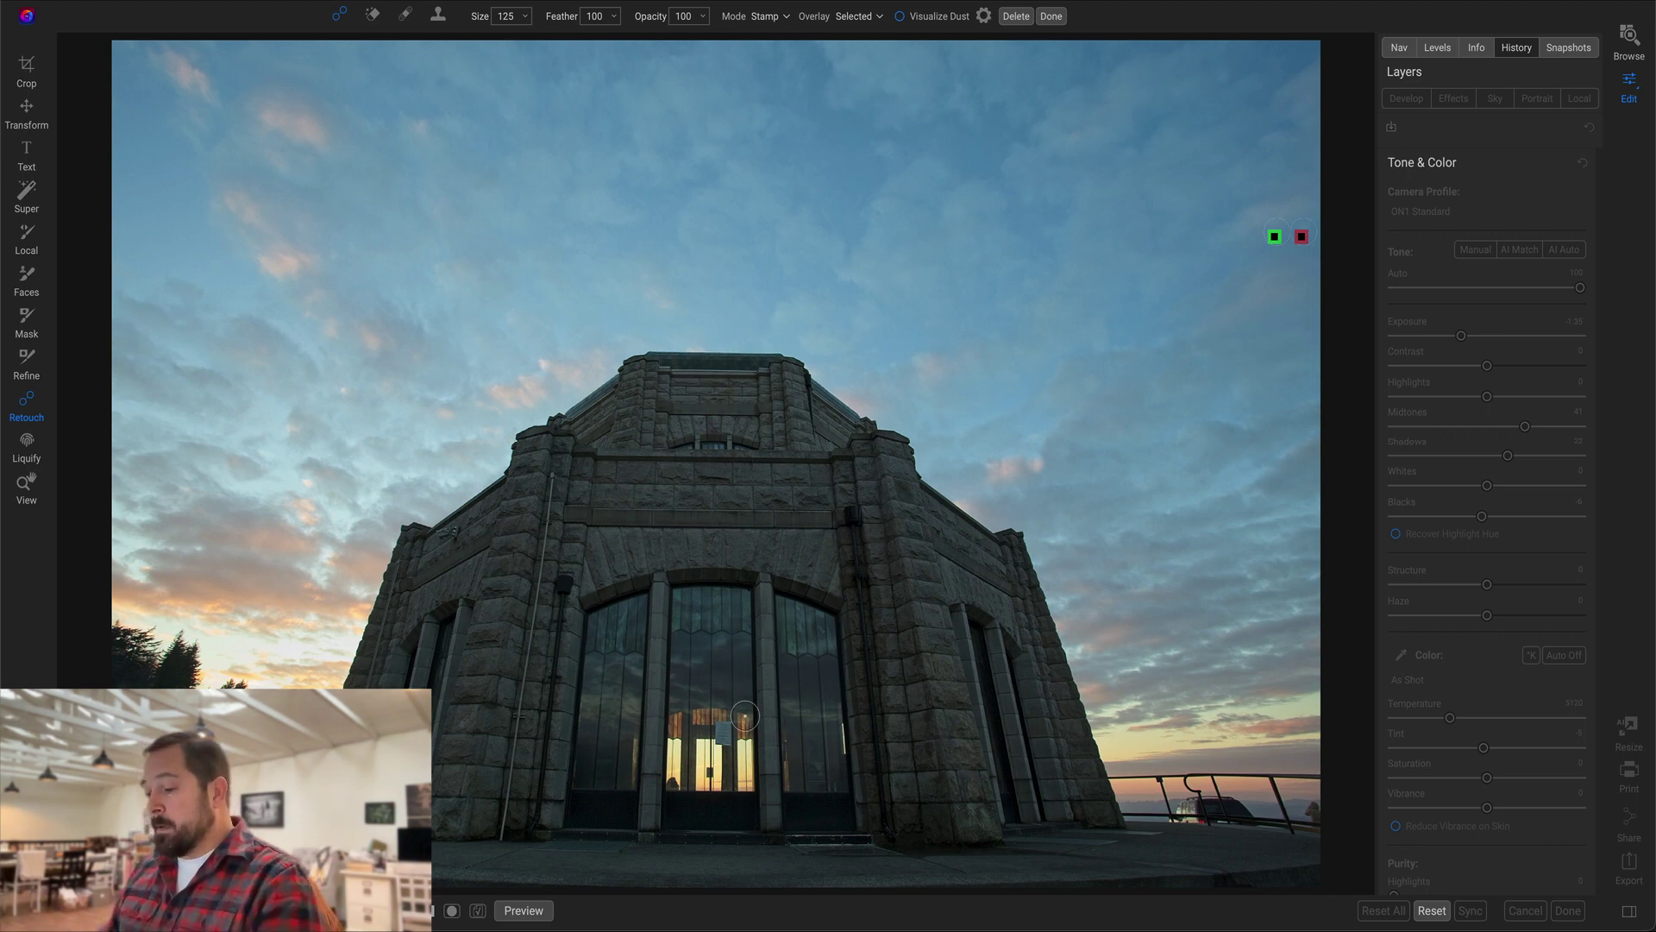
Try to stamp out the paper notice on the middle window with a source from the window's left side, and delete that retouch
scroll(731, 747, up, 5)
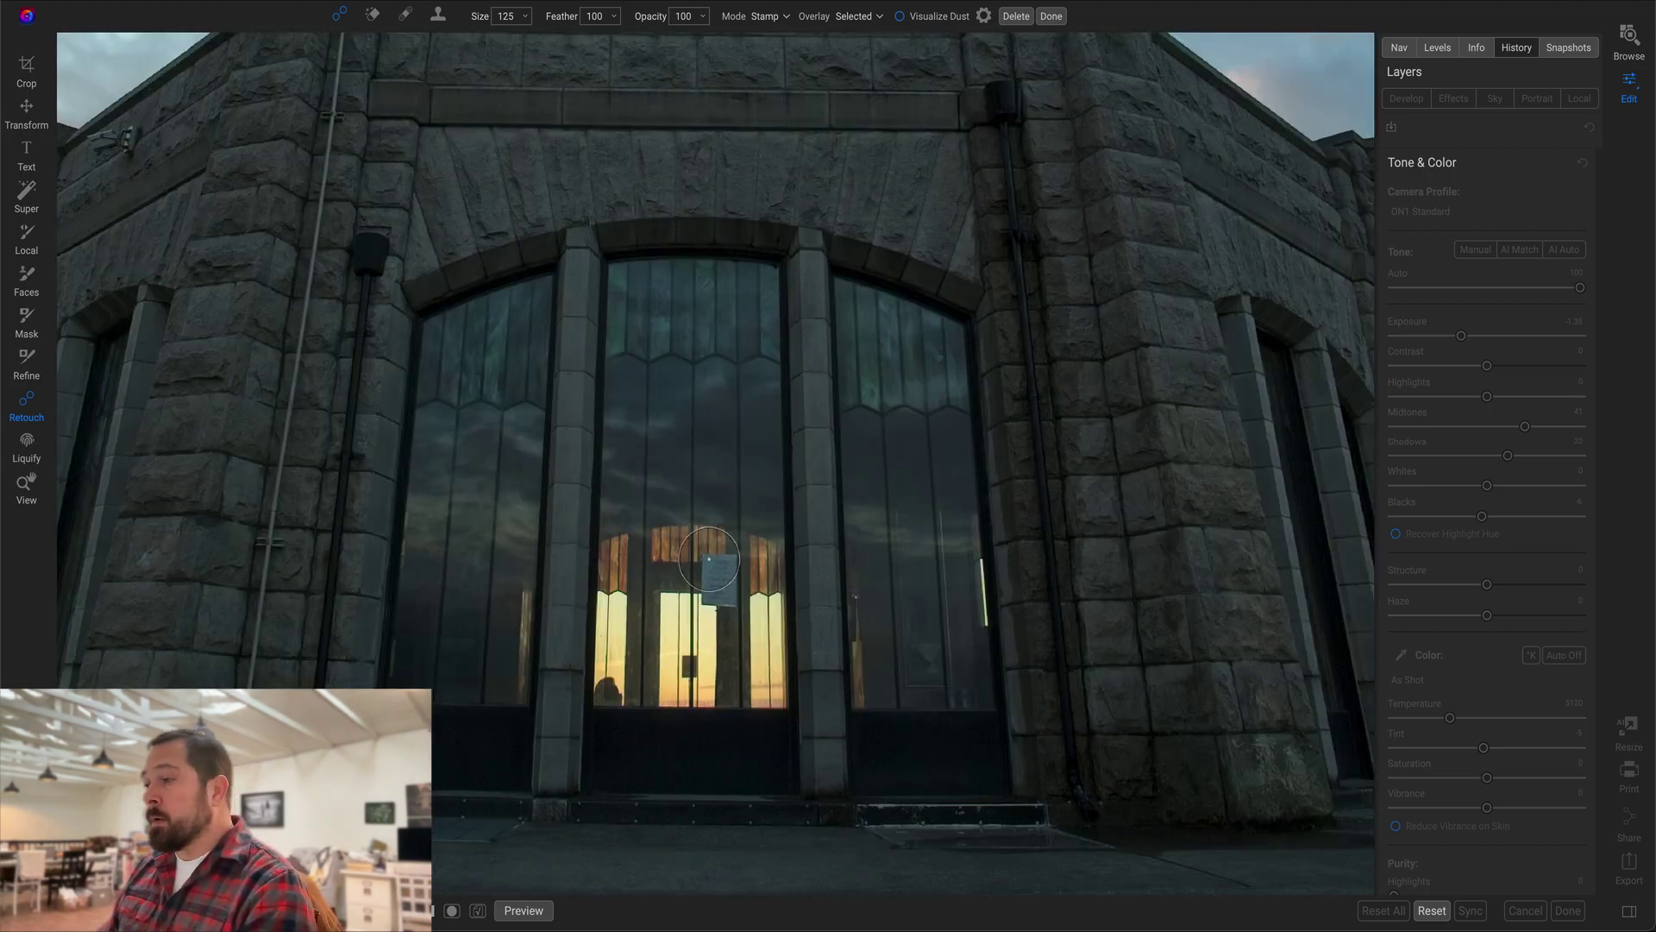
mouse_move(701, 539)
mouse_down()
mouse_move(709, 603)
mouse_move(736, 597)
mouse_move(725, 555)
mouse_move(710, 608)
mouse_up()
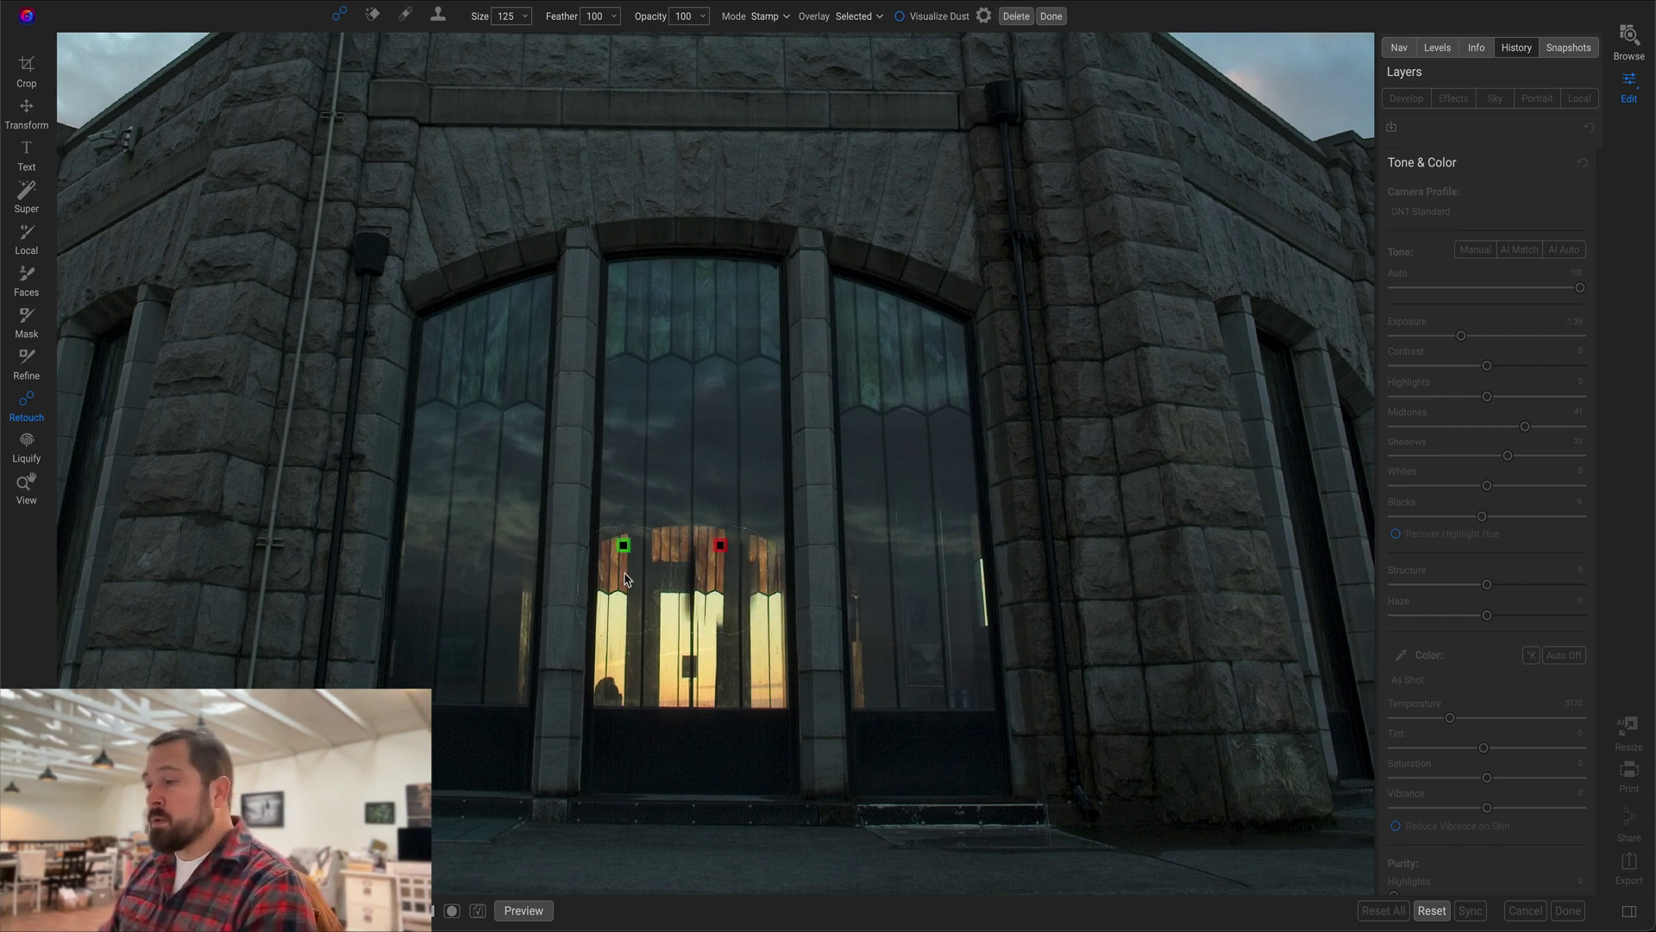
drag(628, 556, 626, 555)
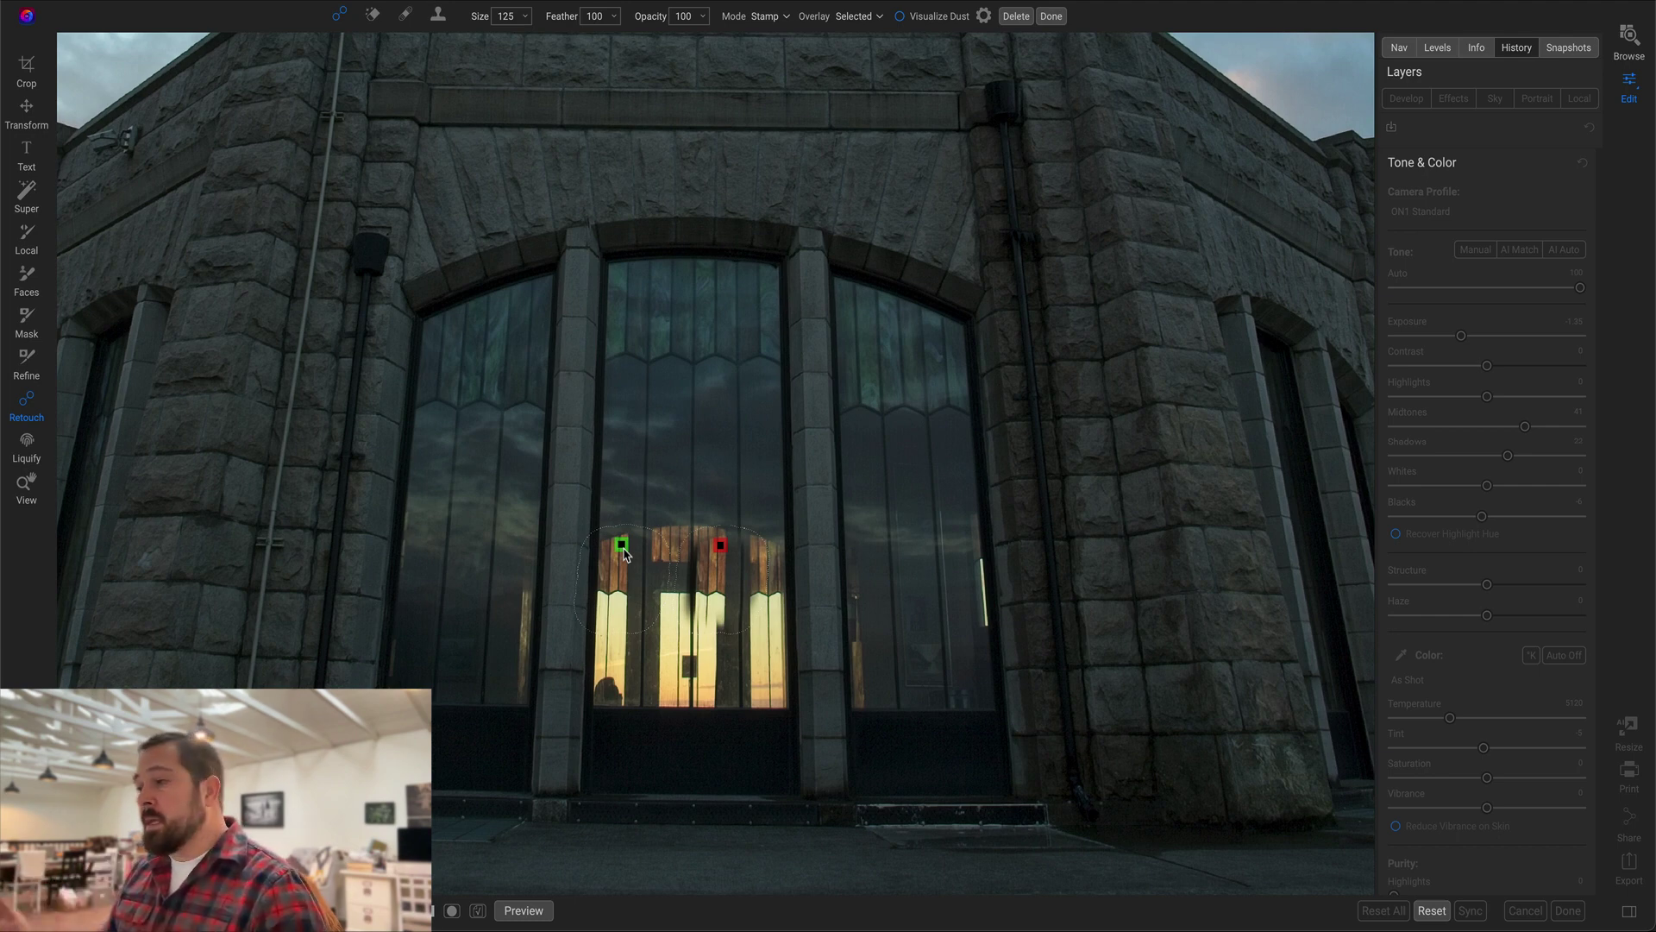
drag(625, 552, 625, 542)
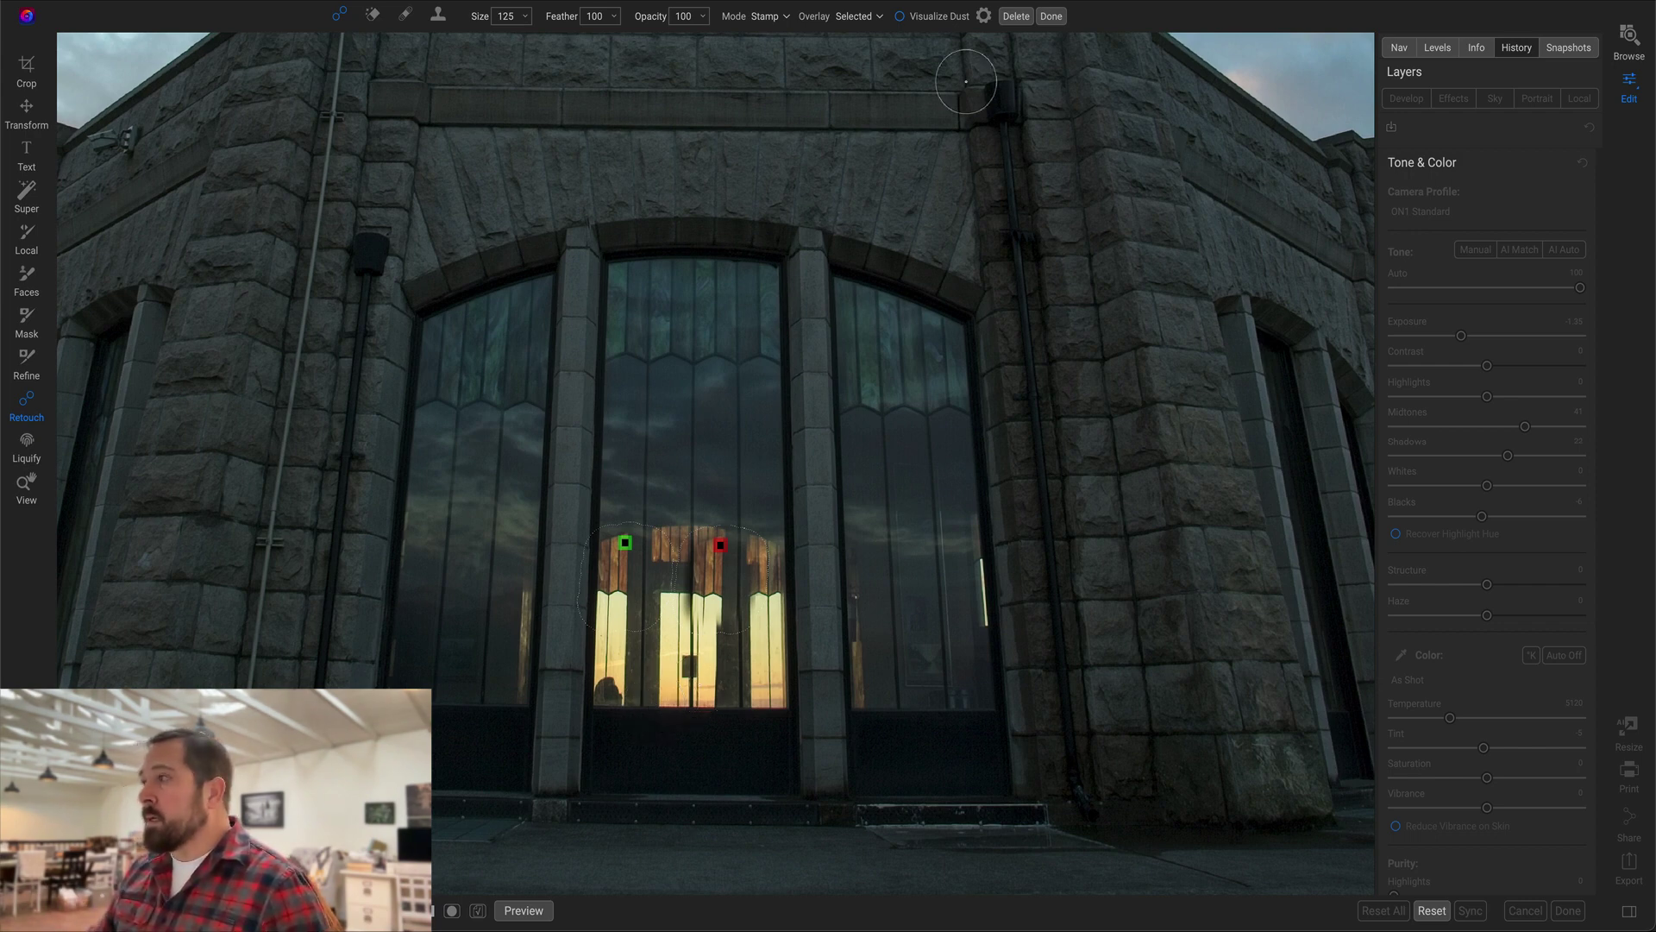
click(1015, 16)
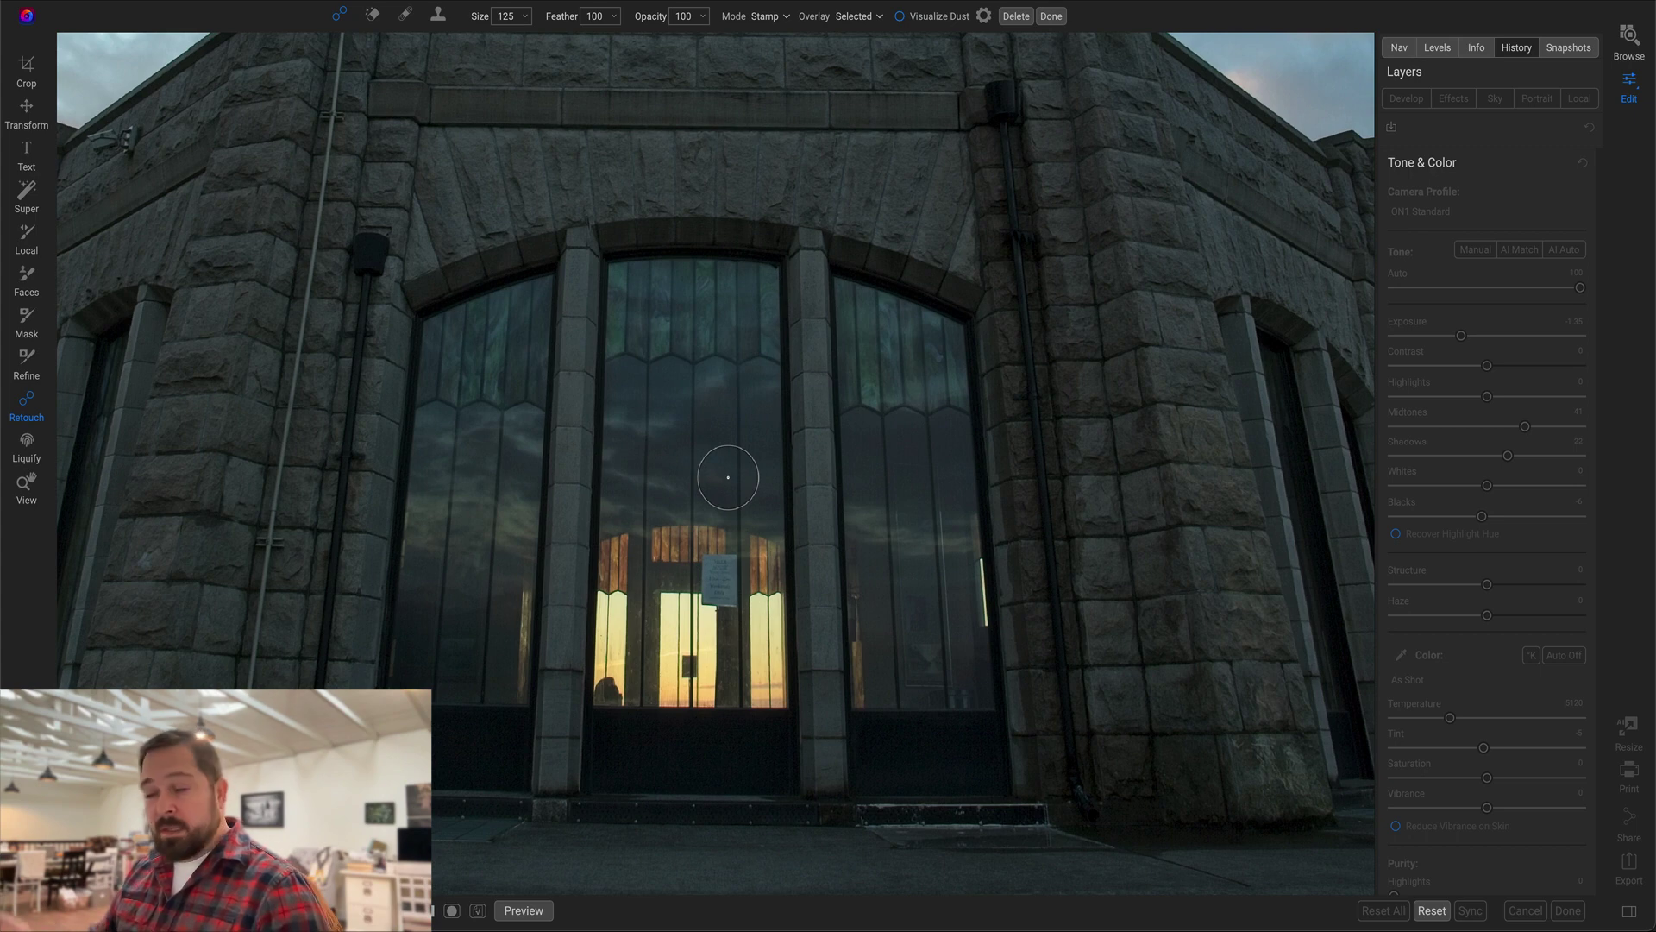
Reduce the feather to 73 and paint a retouch over the right half of the middle window from its arch to its base
key(shift+bracketleft)
key(shift+bracketleft)
key(shift+bracketleft)
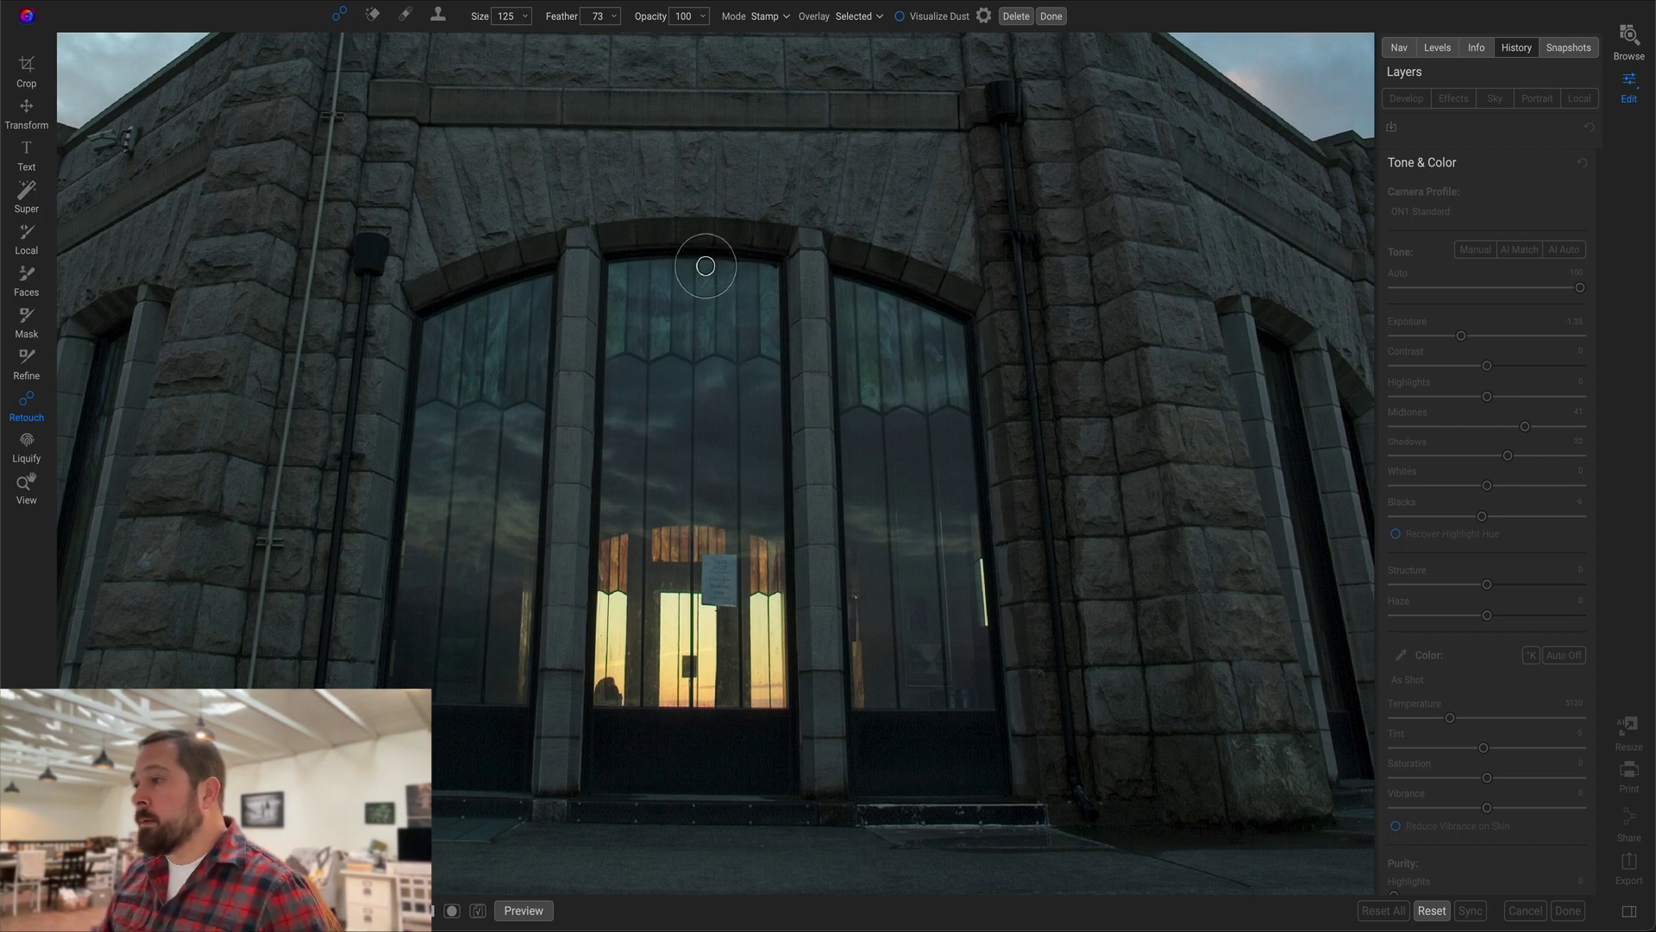
mouse_move(705, 265)
mouse_down()
mouse_move(699, 749)
mouse_move(755, 761)
mouse_move(774, 756)
mouse_move(780, 706)
mouse_move(775, 249)
mouse_move(712, 251)
mouse_move(721, 733)
mouse_move(758, 728)
mouse_move(749, 315)
mouse_move(740, 267)
mouse_move(742, 742)
mouse_up()
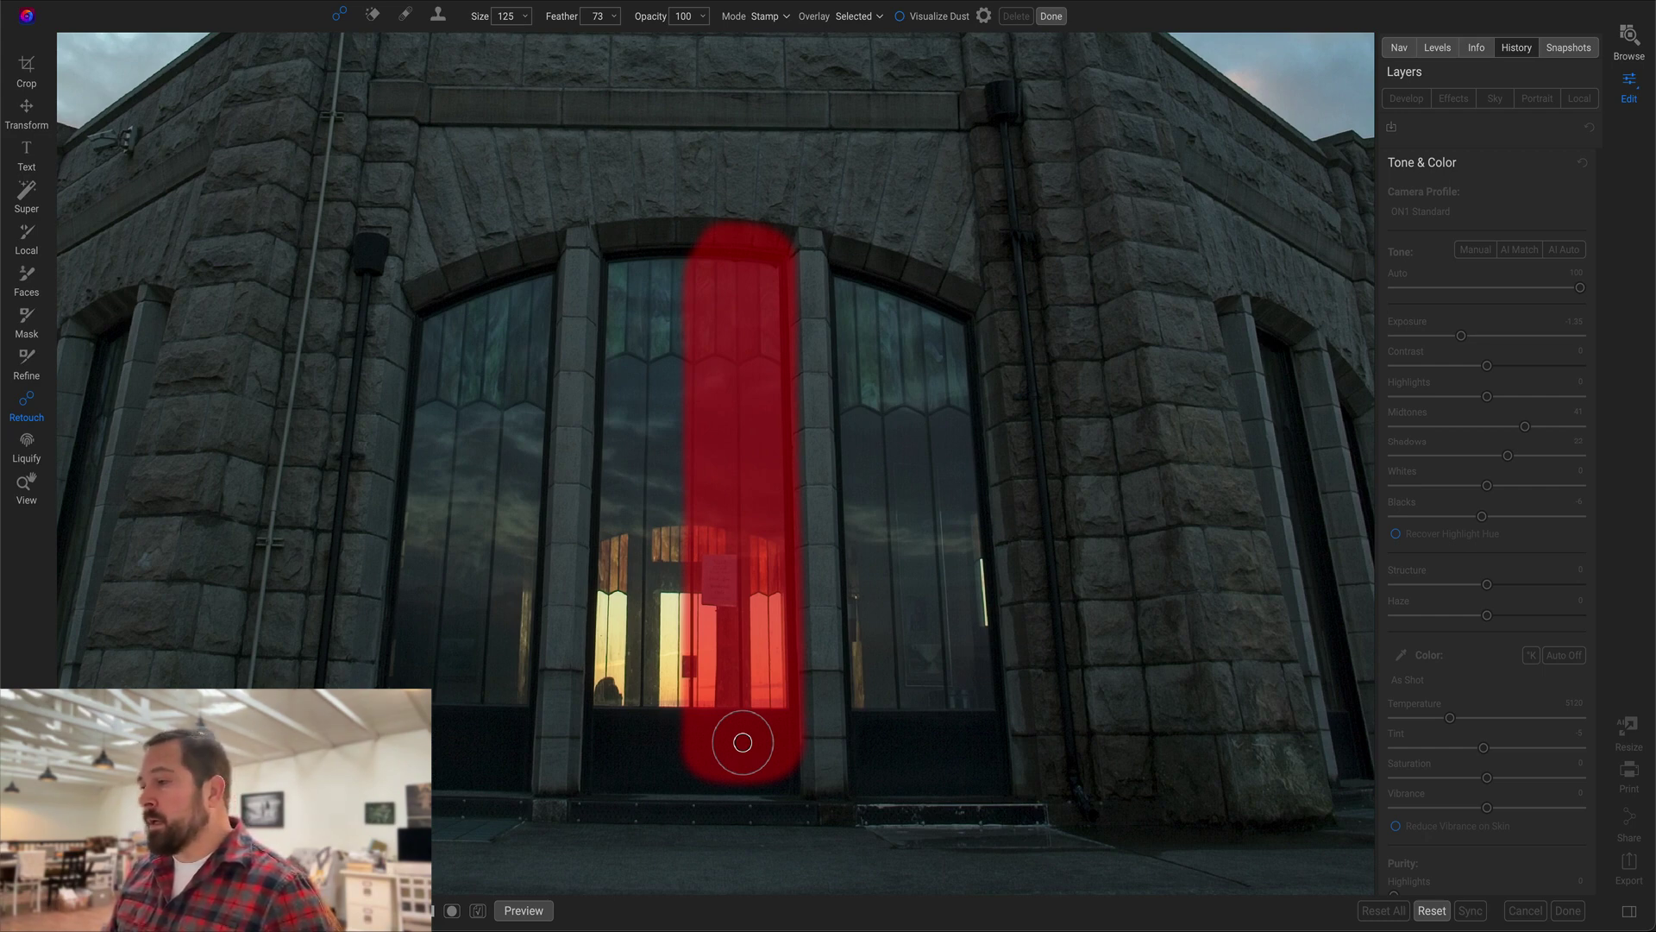
drag(743, 742, 742, 742)
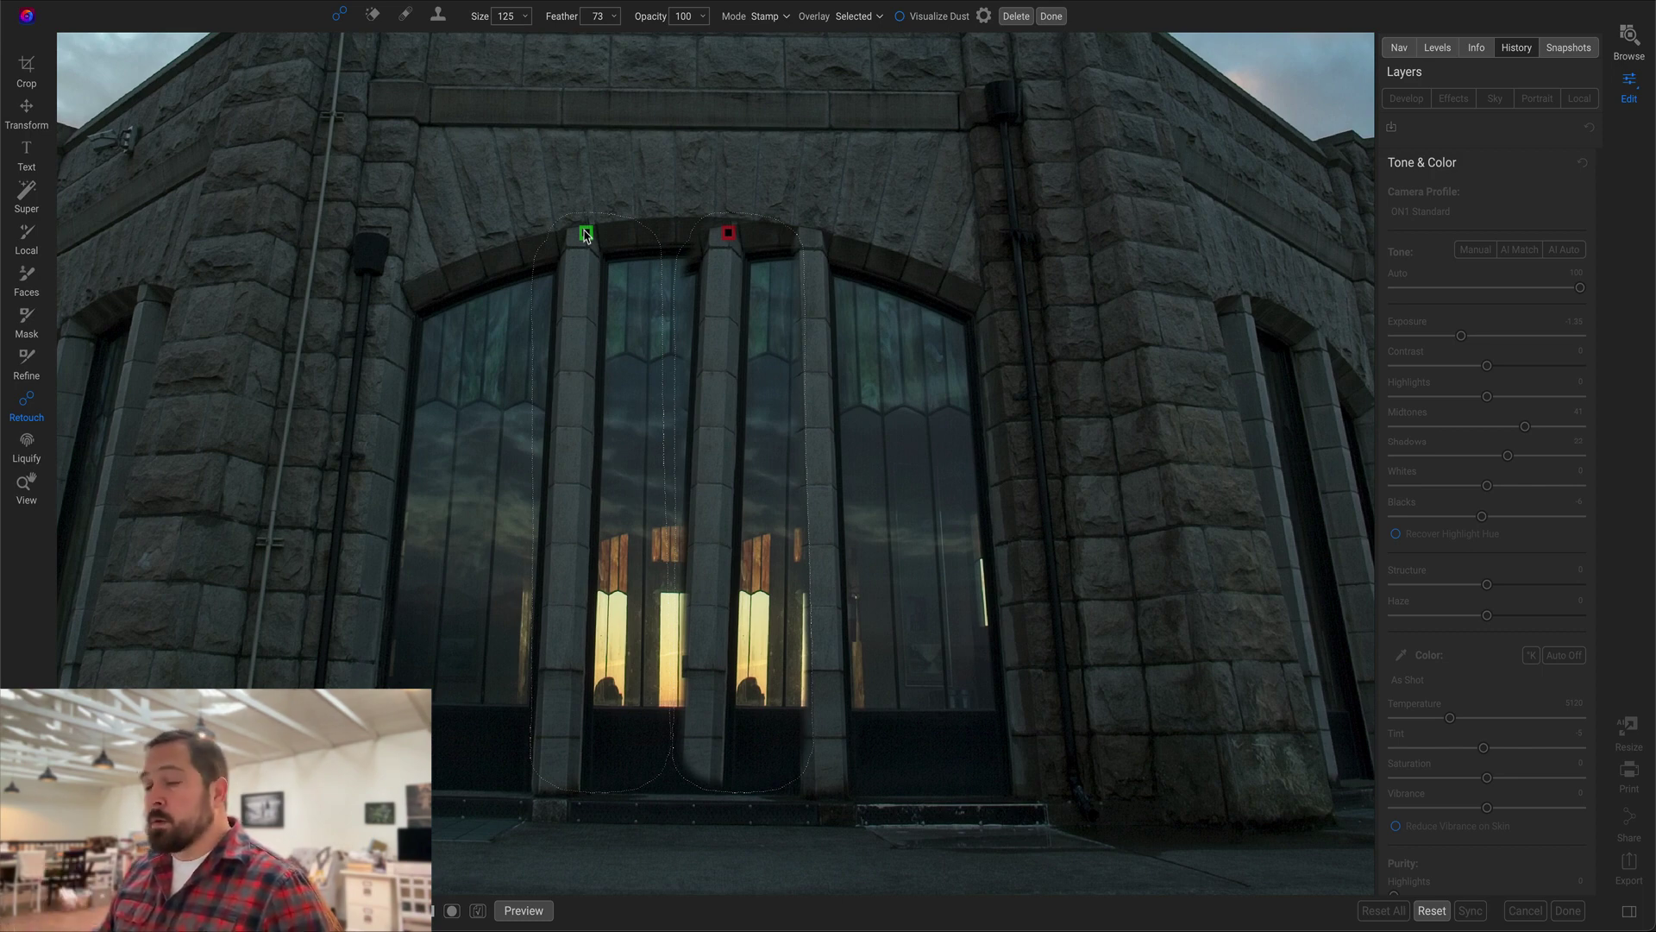
Flip the cloned window patch horizontally and shift its source right so the mirrored half lines up with the window frame
click(748, 405)
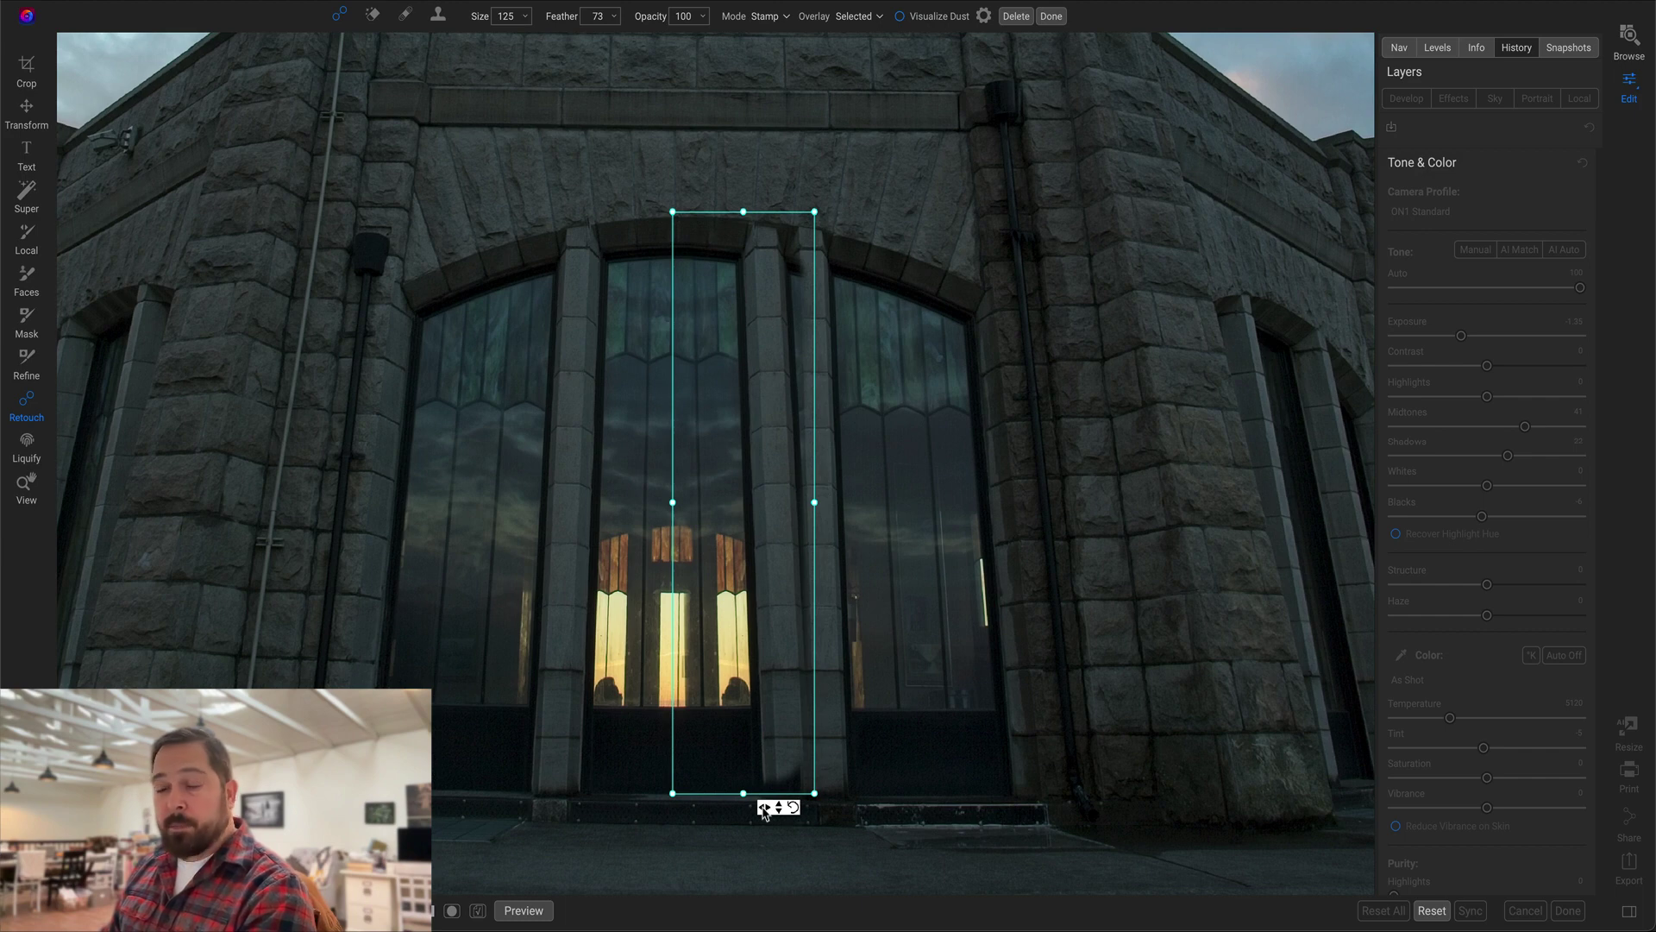
key(Return)
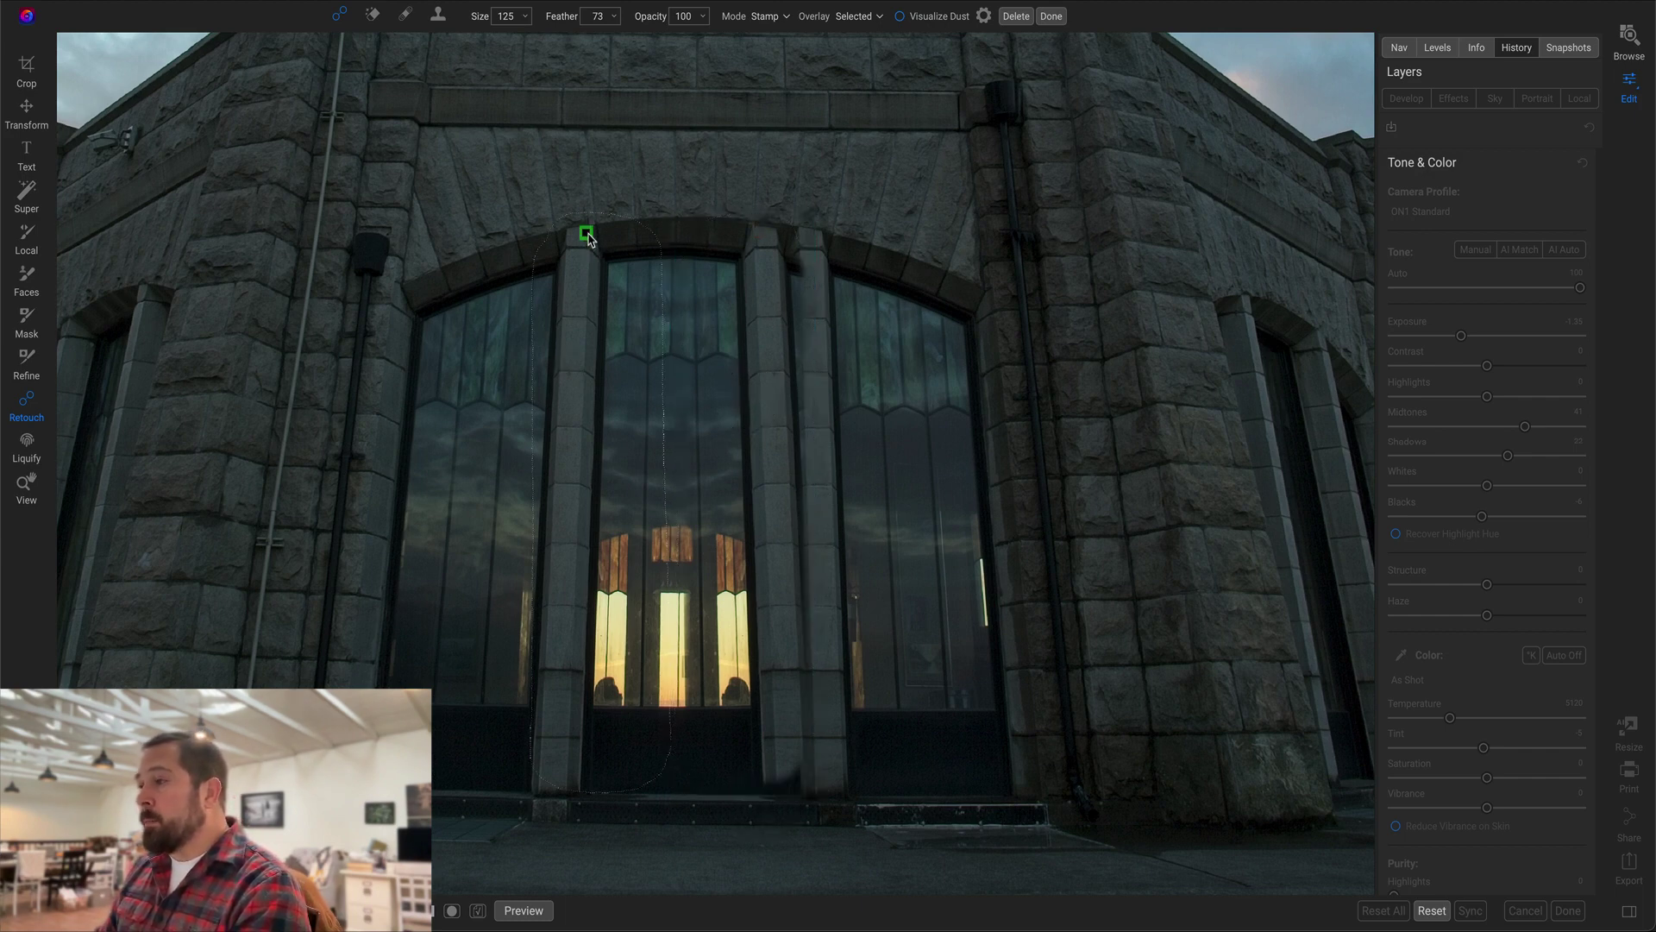
mouse_move(589, 239)
mouse_down()
mouse_move(611, 227)
mouse_move(578, 226)
mouse_move(642, 226)
mouse_move(629, 238)
mouse_up()
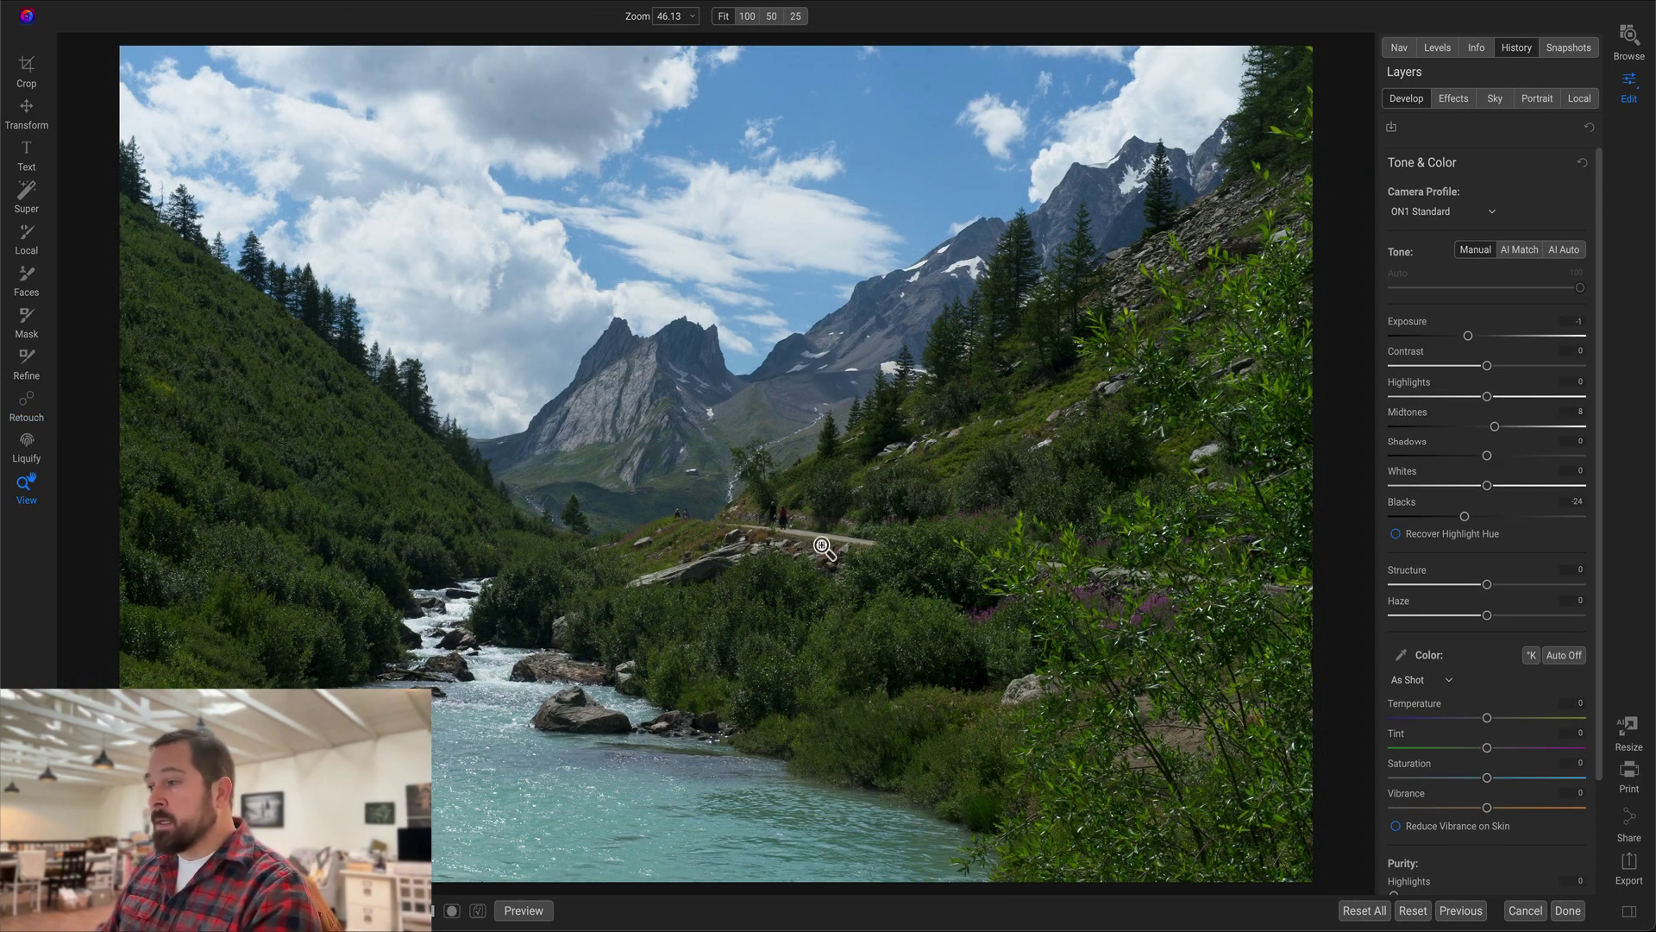
Retouch the two hikers on the path in the mountain photo, placing the source on the path's edge to their right
click(785, 521)
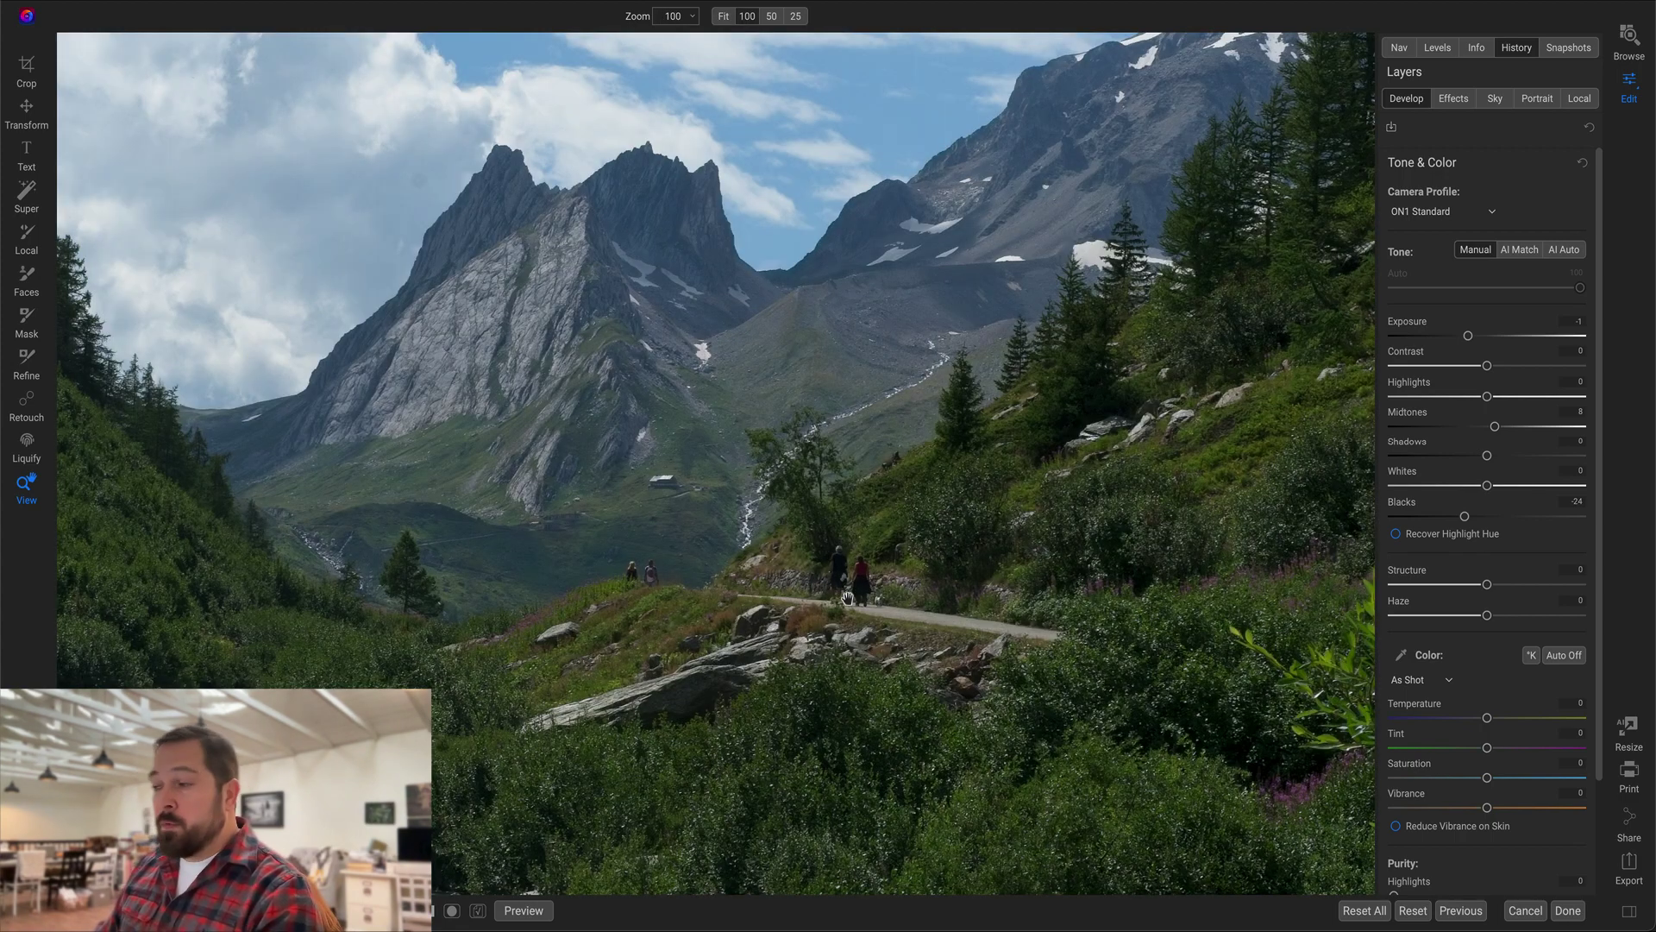
click(24, 404)
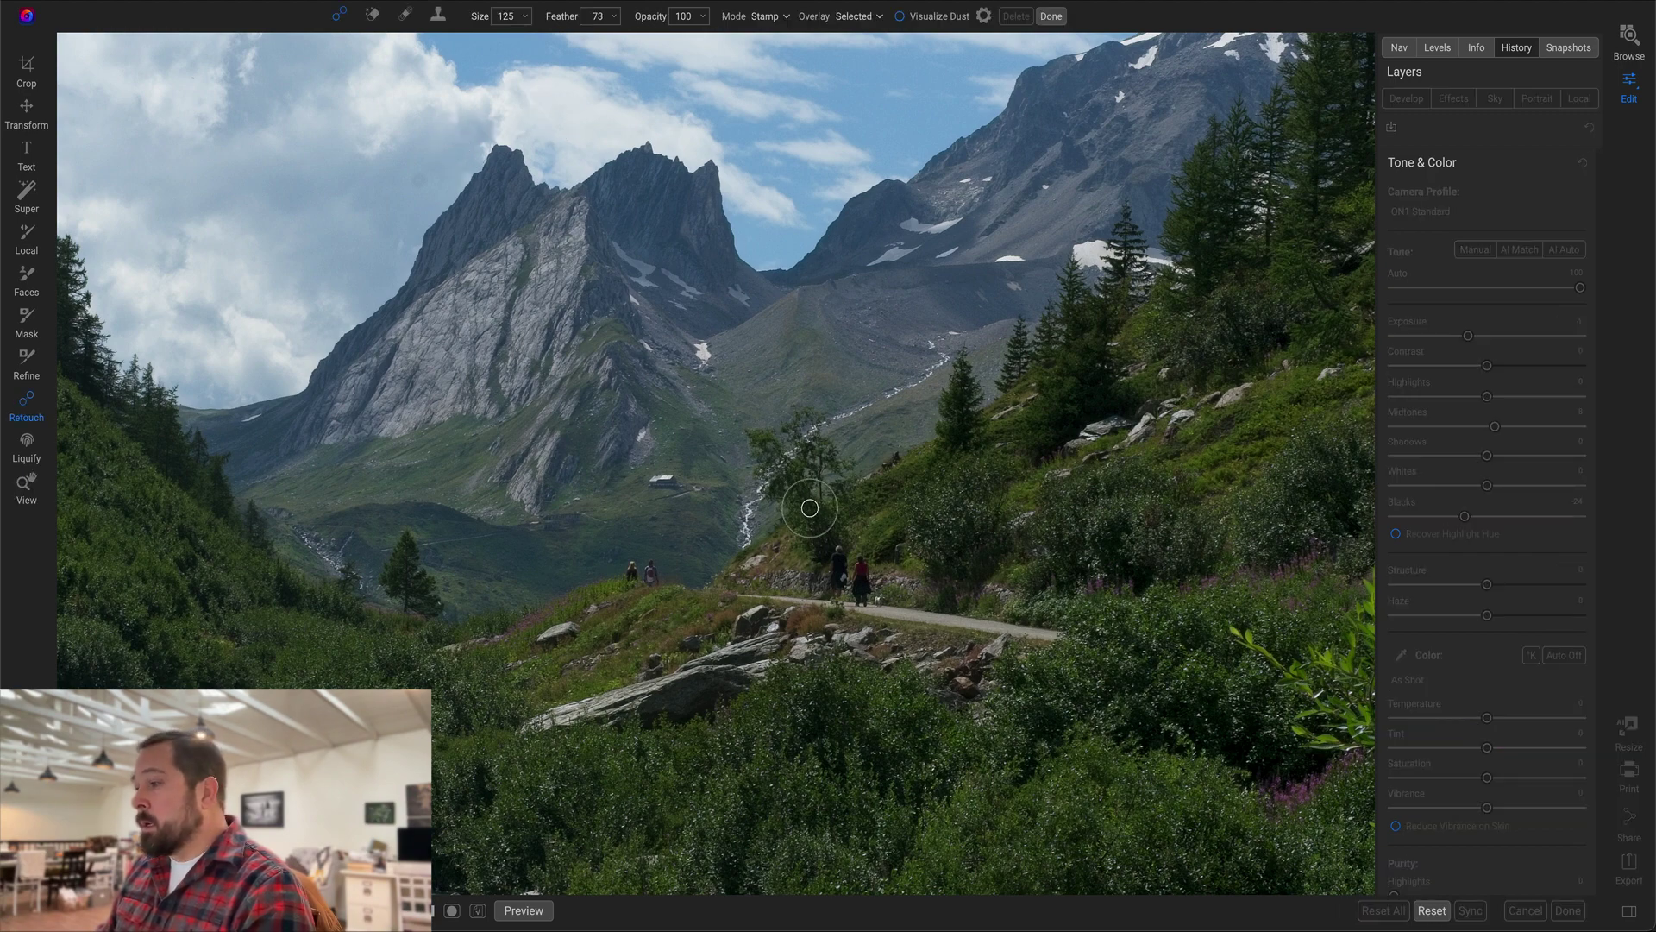
mouse_move(854, 571)
mouse_down()
mouse_move(832, 562)
mouse_move(858, 595)
mouse_move(844, 549)
mouse_move(762, 536)
mouse_move(989, 566)
mouse_up()
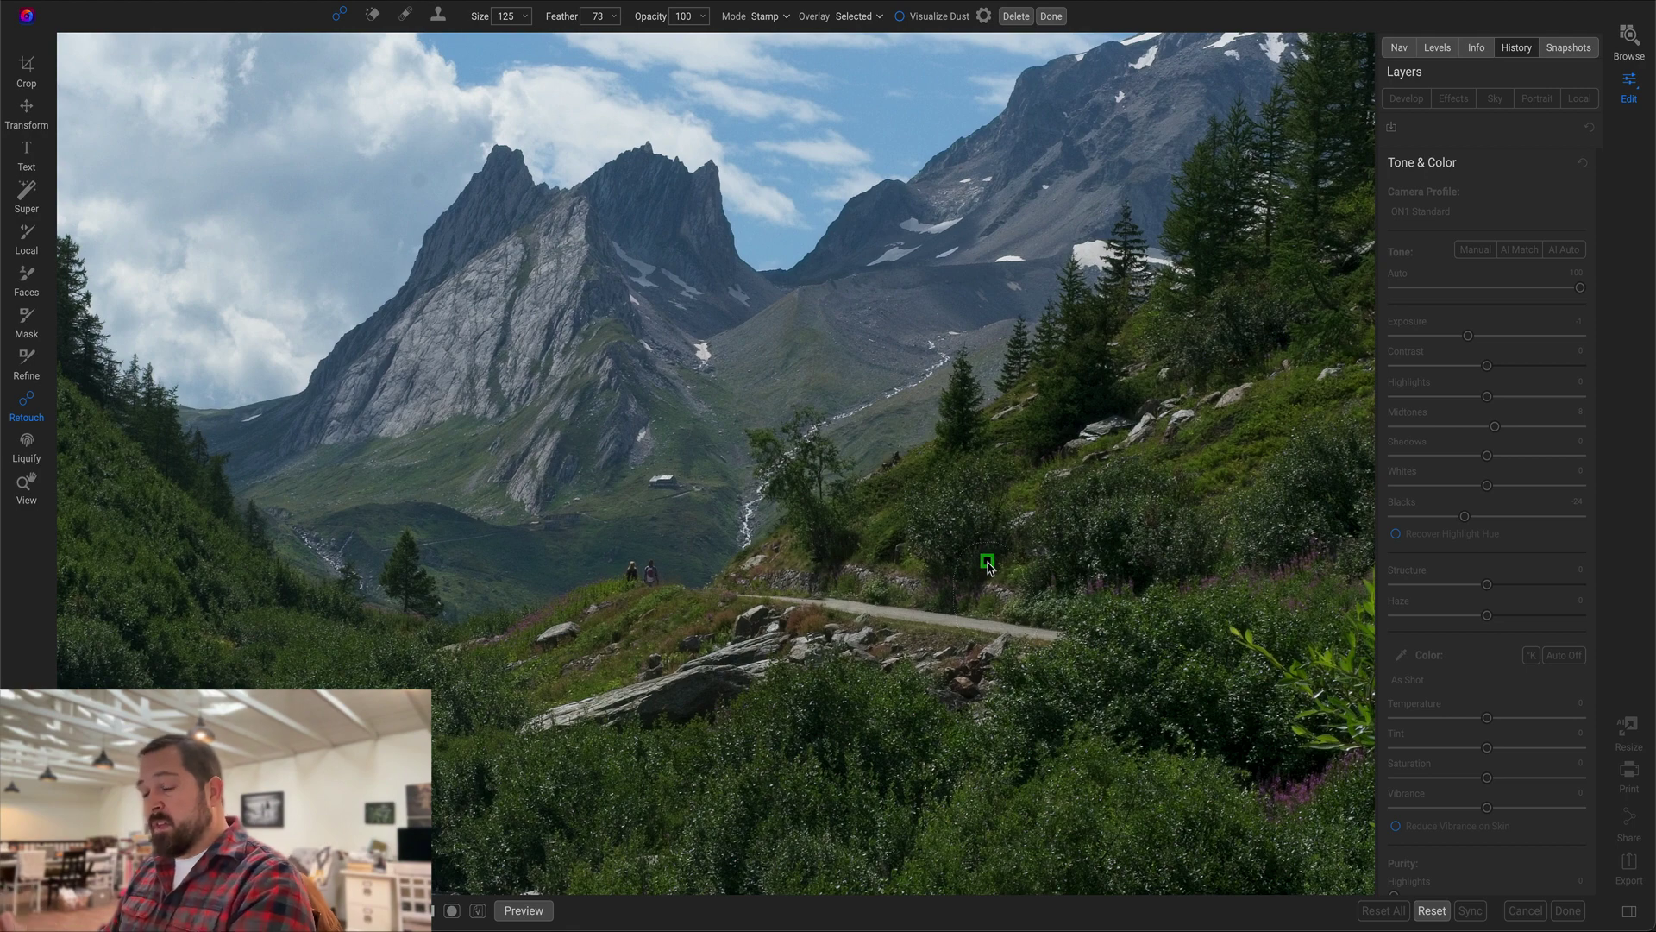
mouse_move(989, 566)
mouse_down()
mouse_move(942, 562)
mouse_move(1008, 566)
mouse_up()
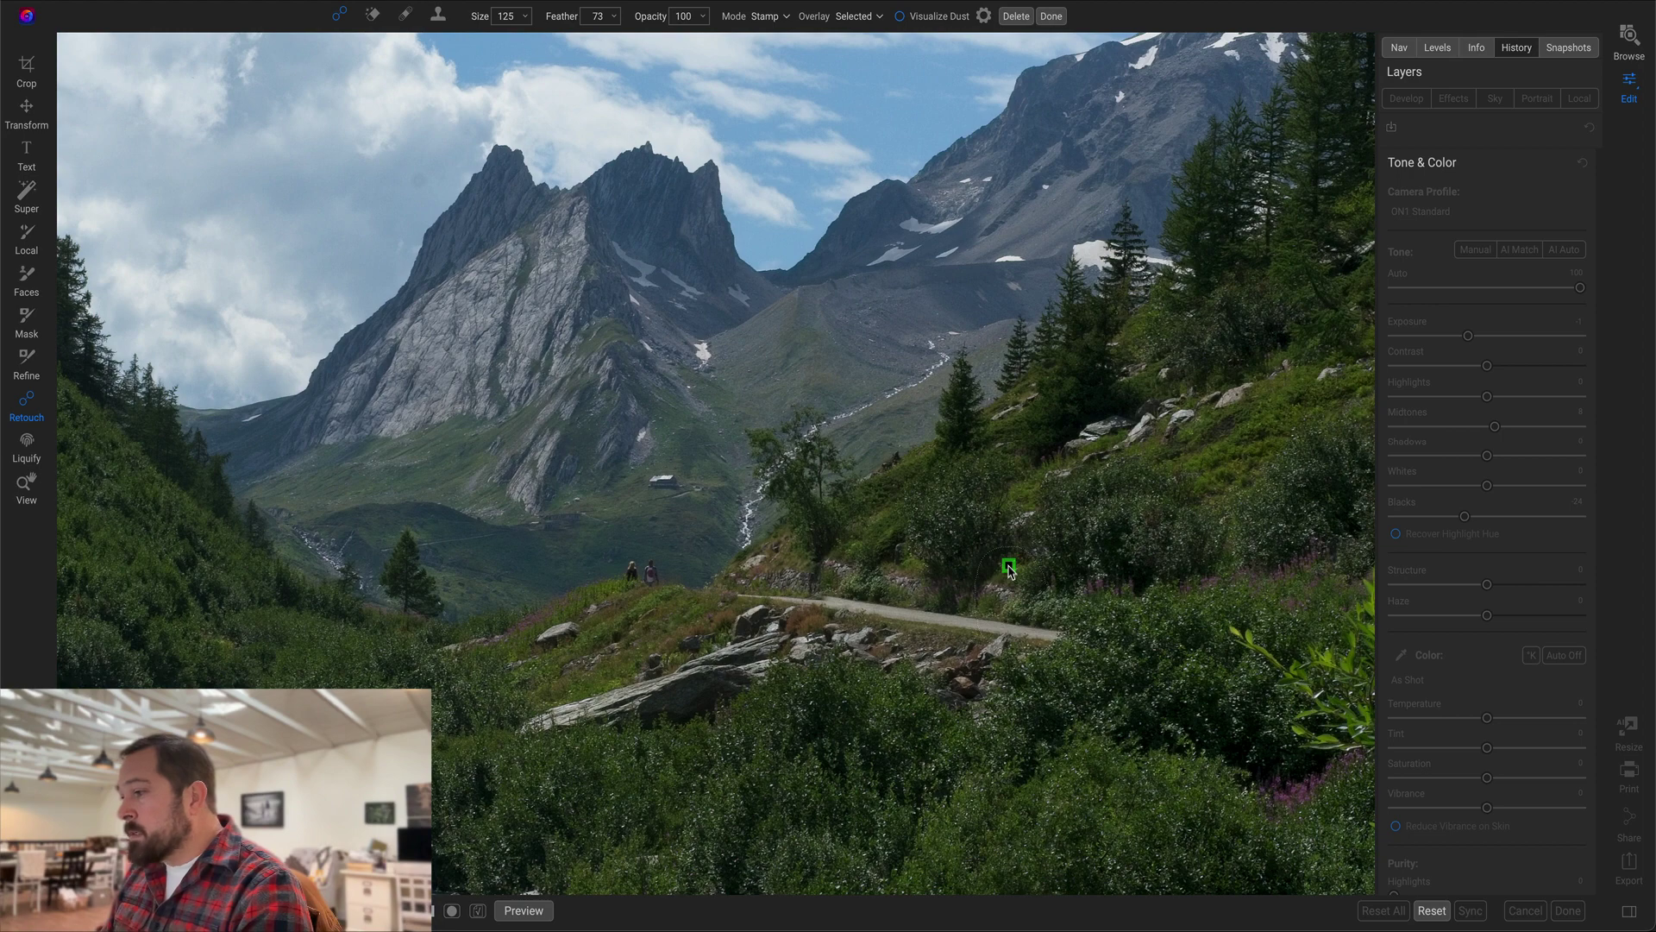
drag(1011, 571, 1012, 571)
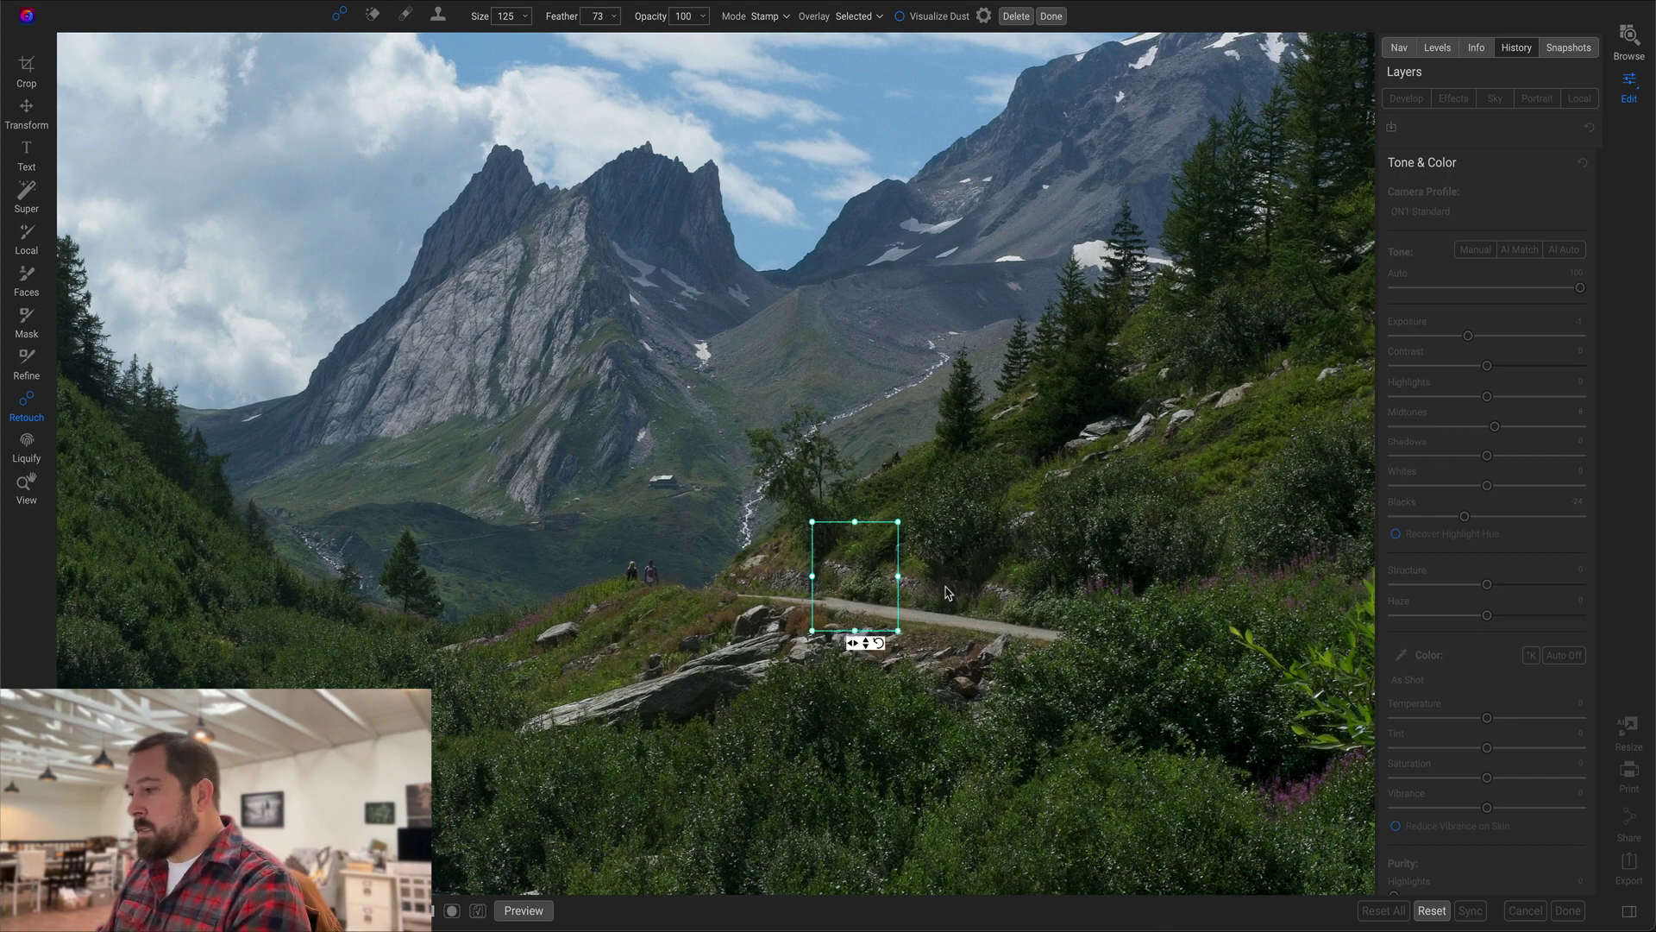
Fine-tune the hiker retouch's source position so the cloned path edges meet the surrounding path
key(ctrl+plus)
key(ctrl+plus)
scroll(983, 549, right, 5)
scroll(983, 549, down, 3)
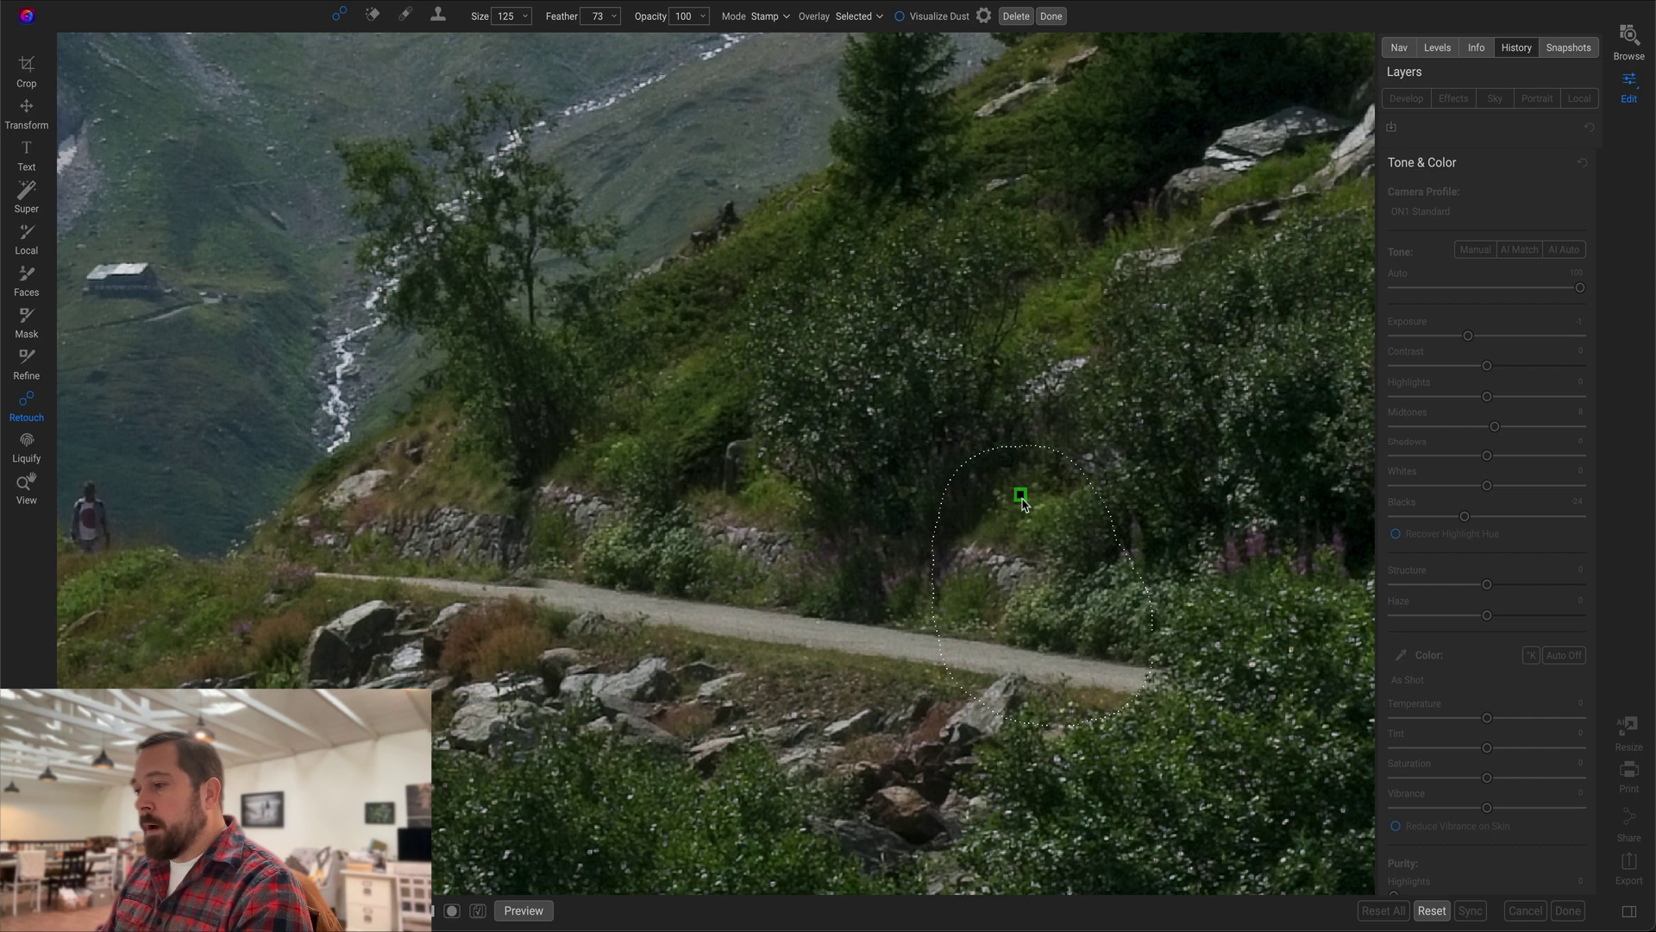
drag(1022, 505, 1025, 505)
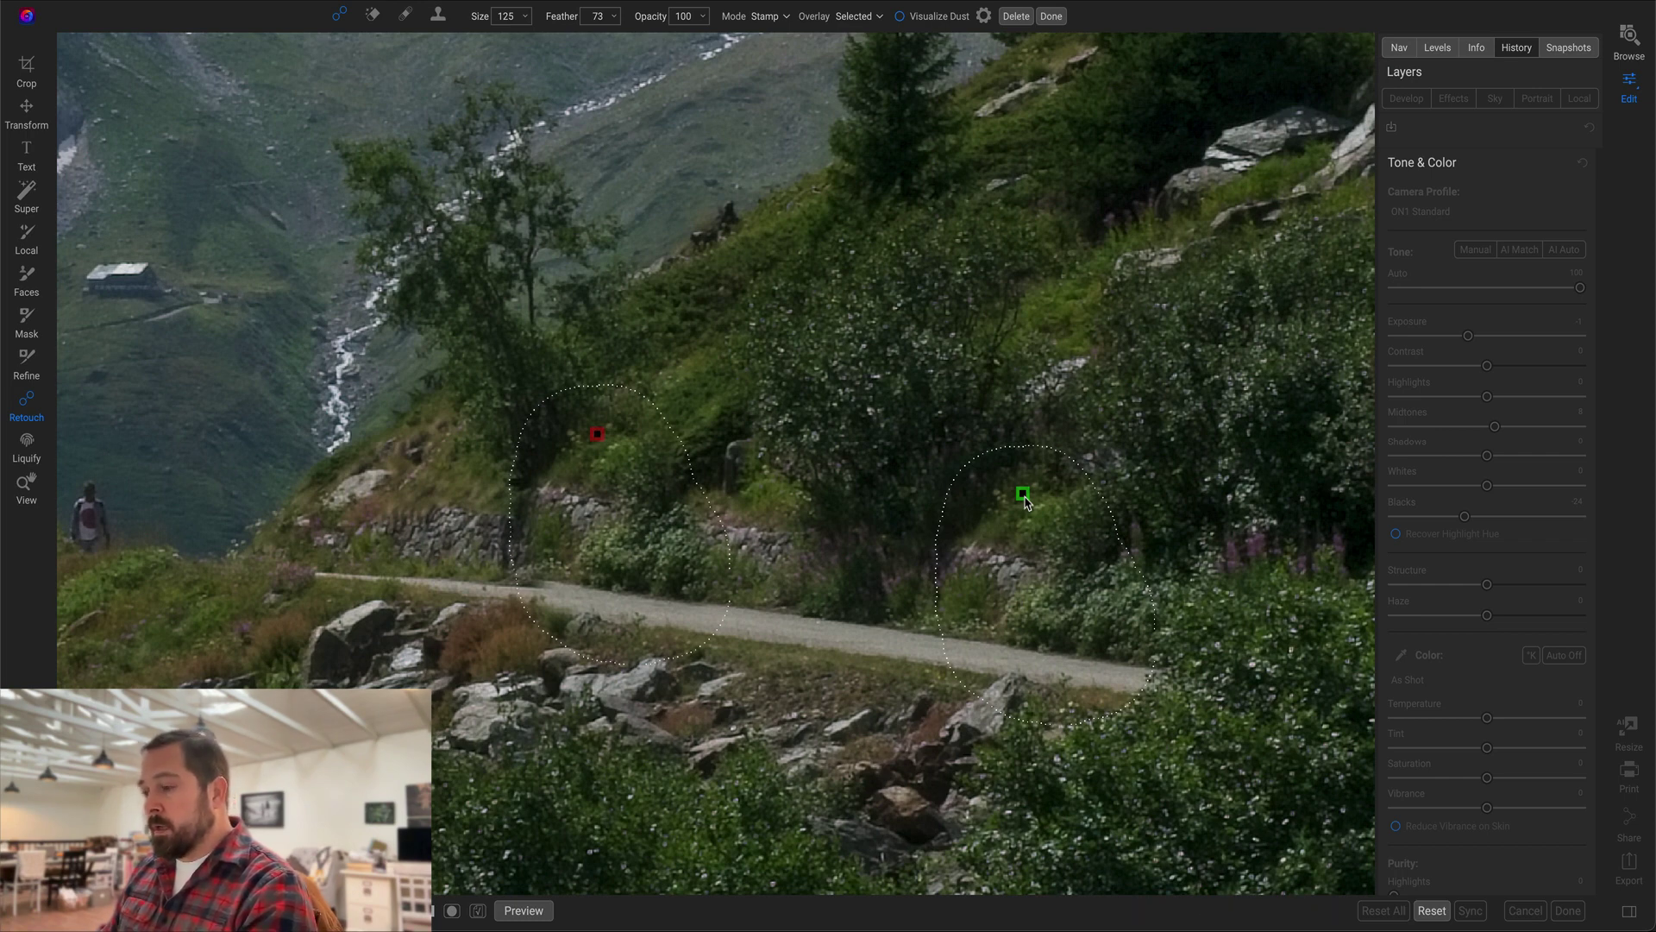
Slightly enlarge the cloned path patch, rotate it a few degrees counterclockwise to follow the path, and finish the retouch
click(603, 562)
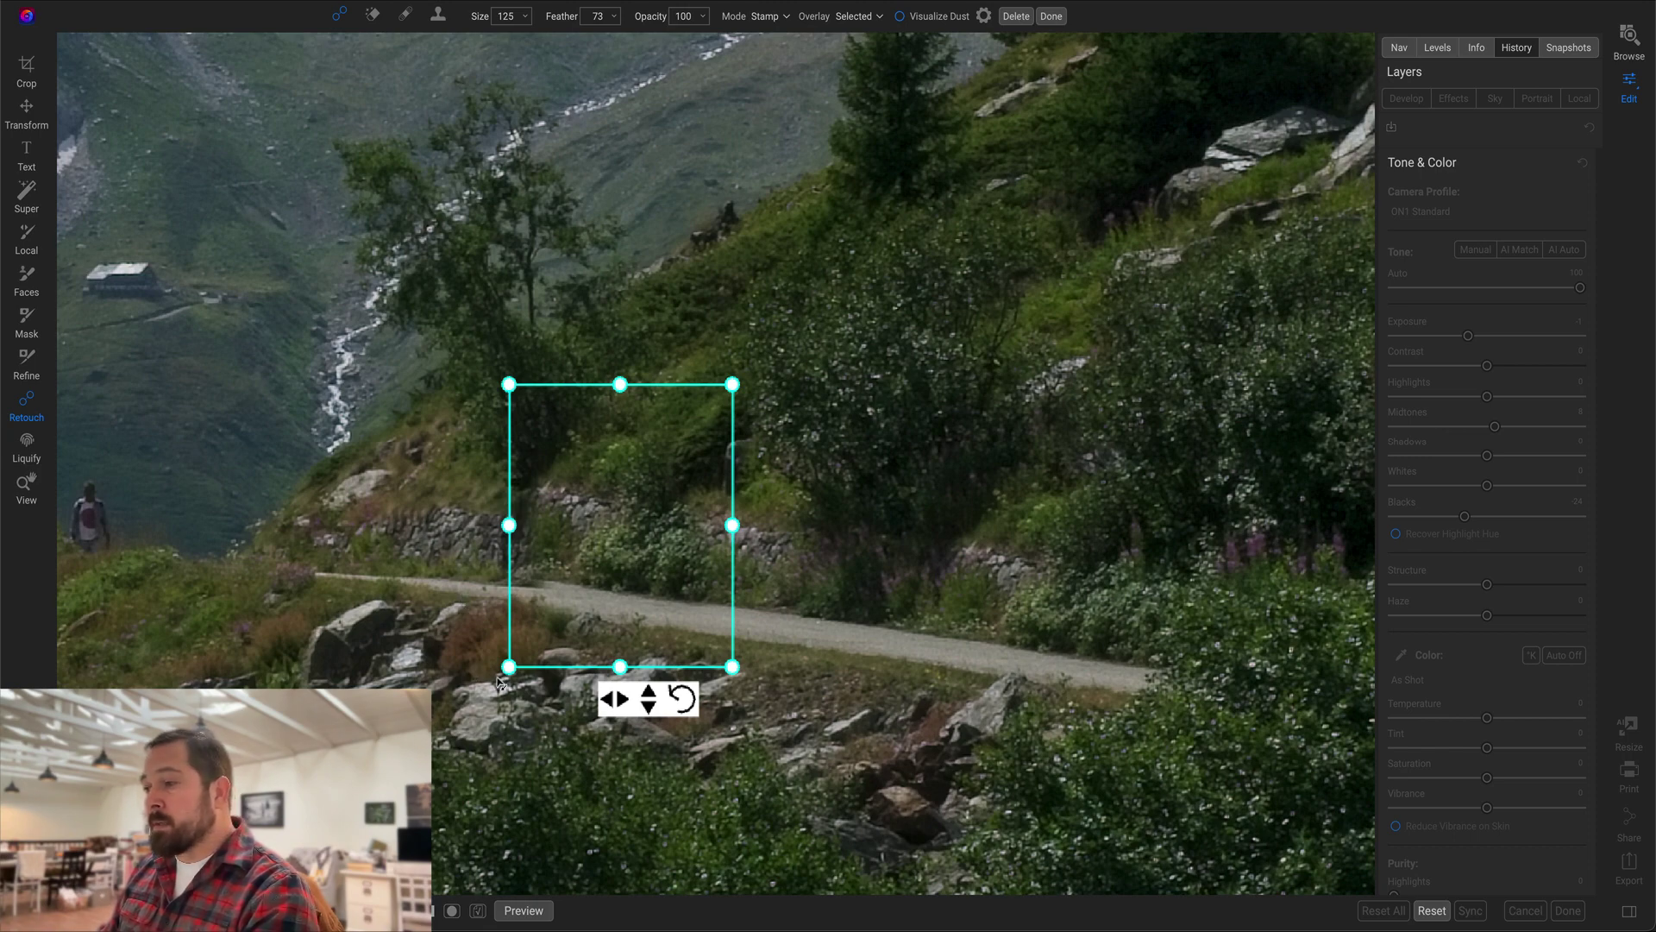
drag(499, 681, 495, 683)
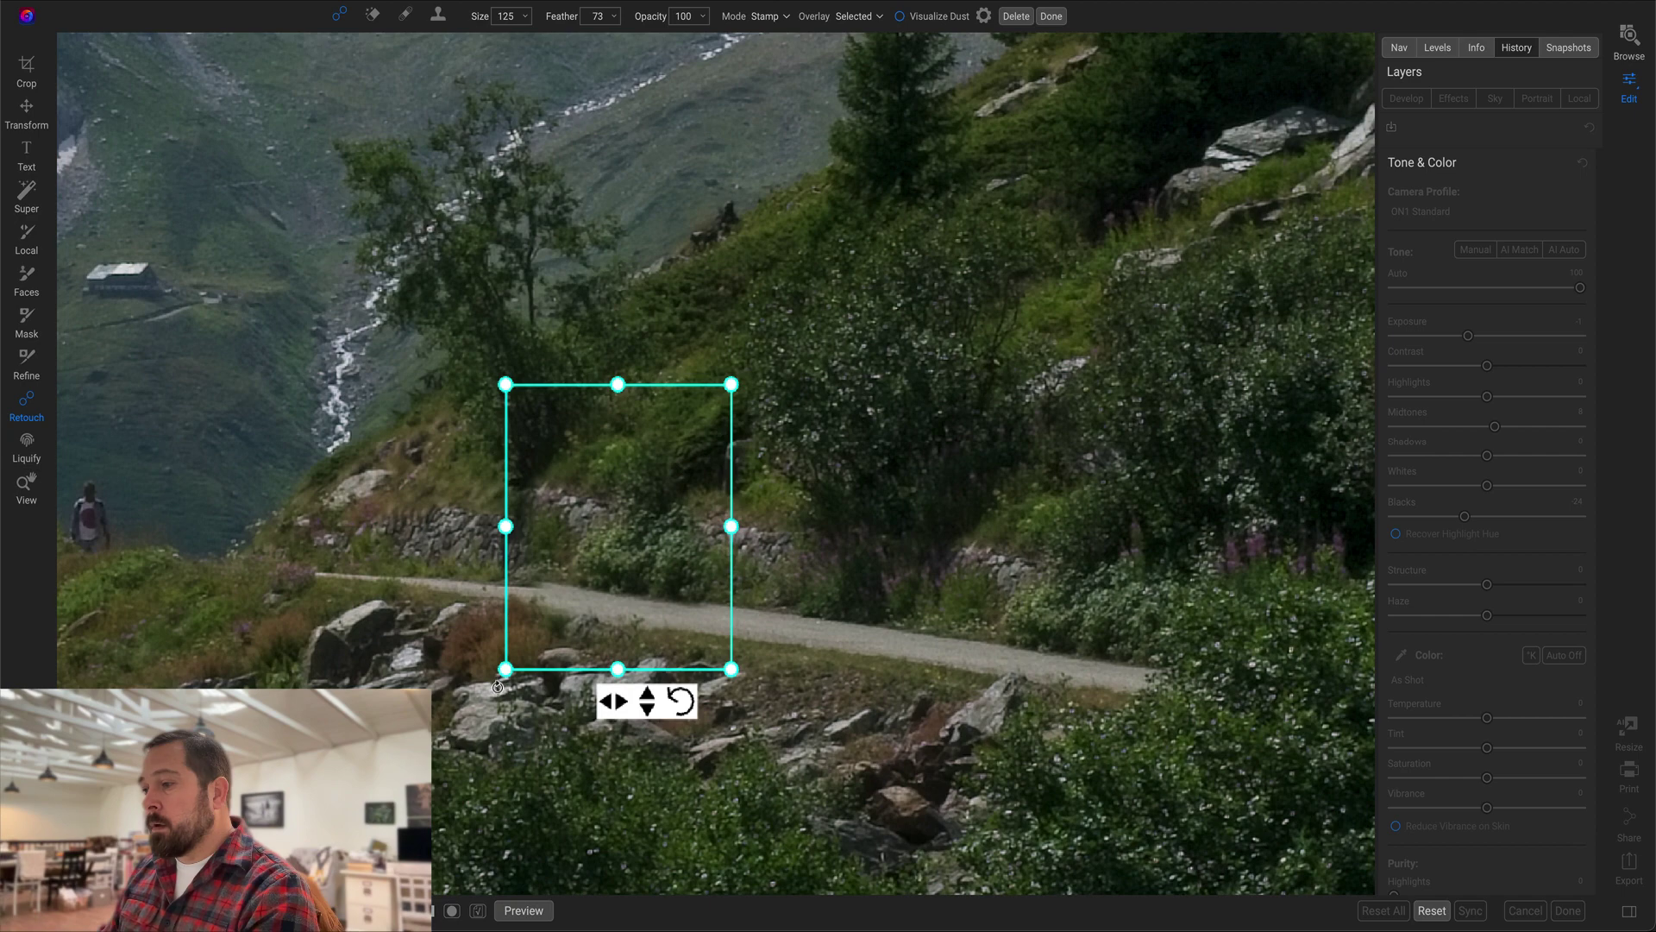
drag(497, 687, 496, 704)
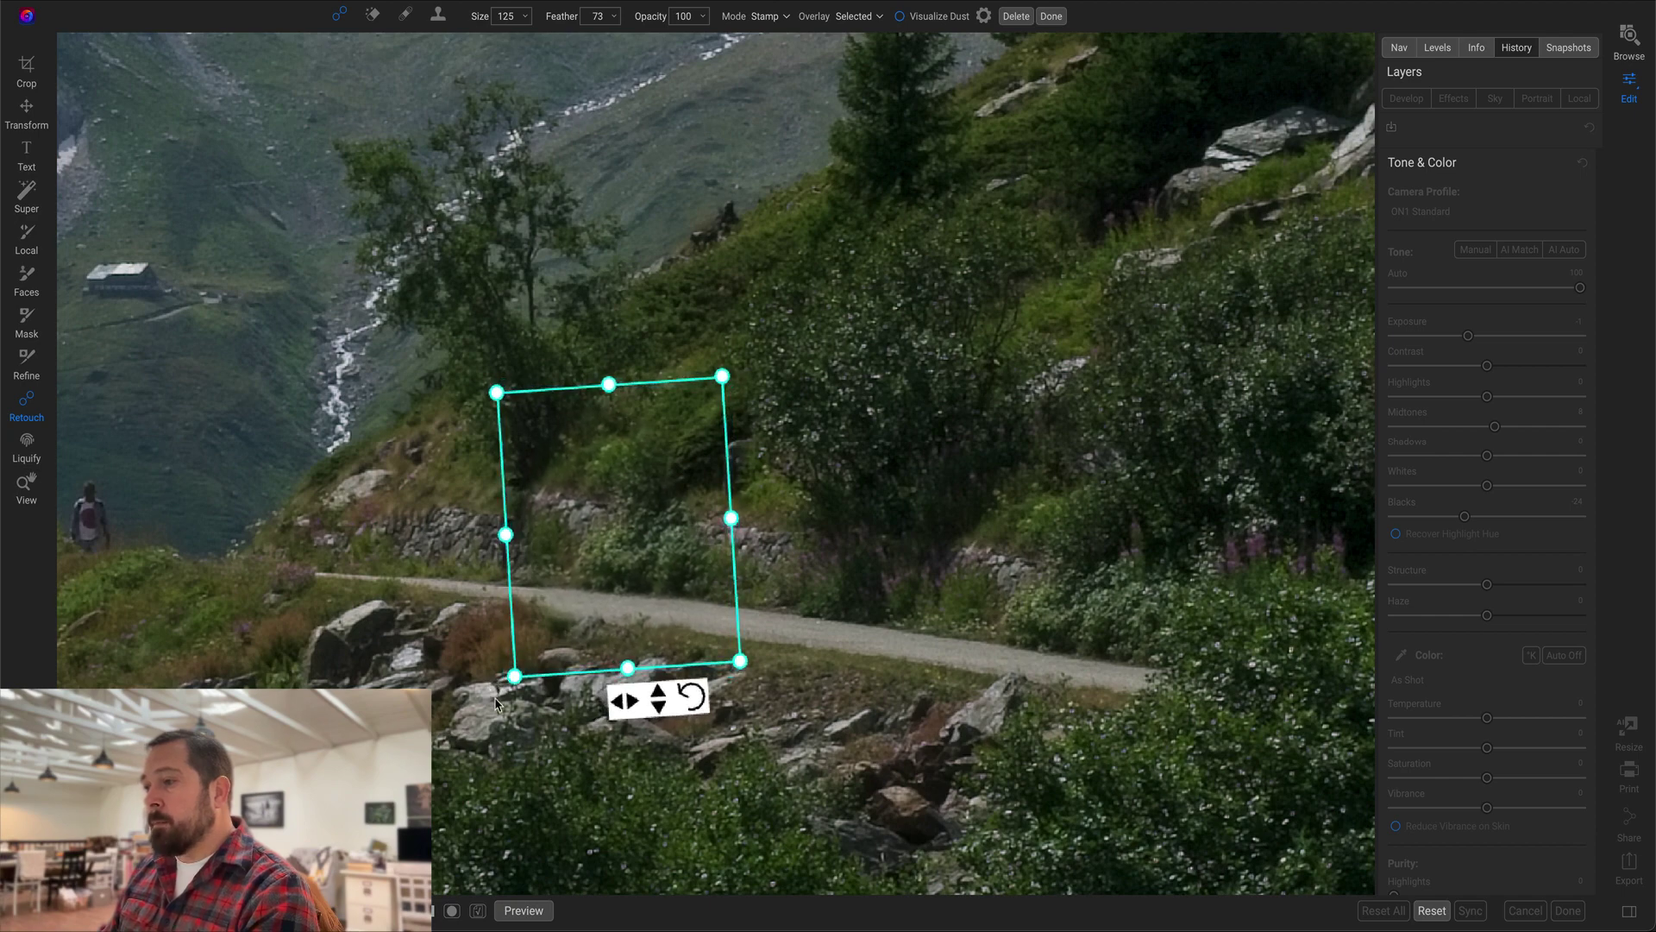
click(1051, 15)
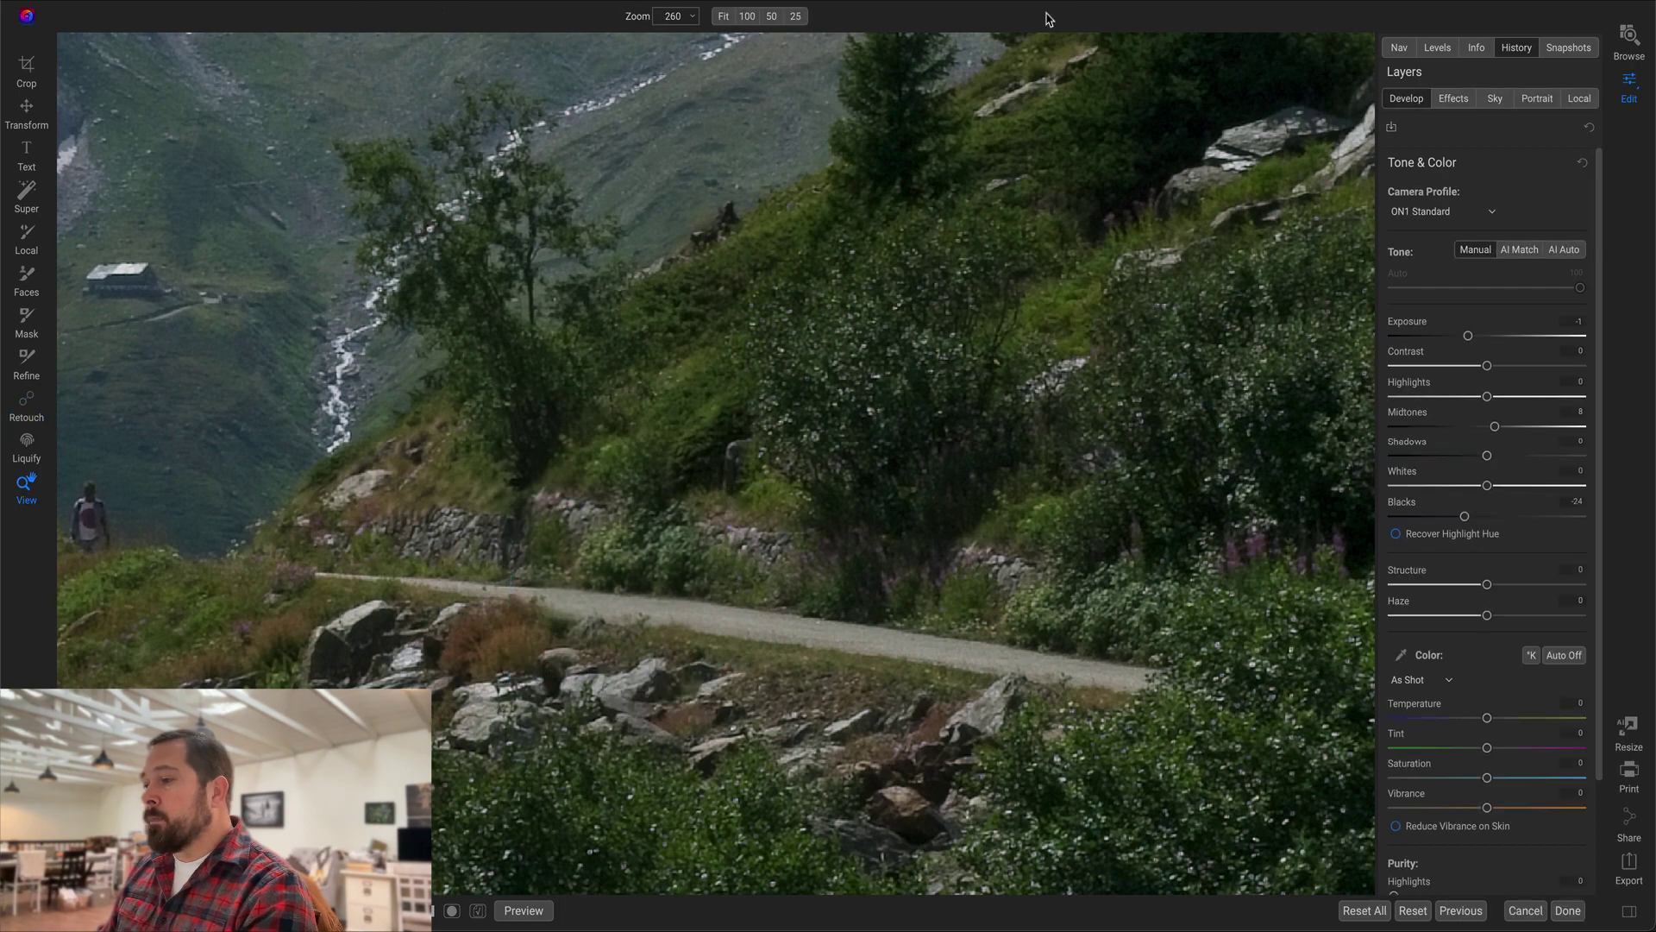